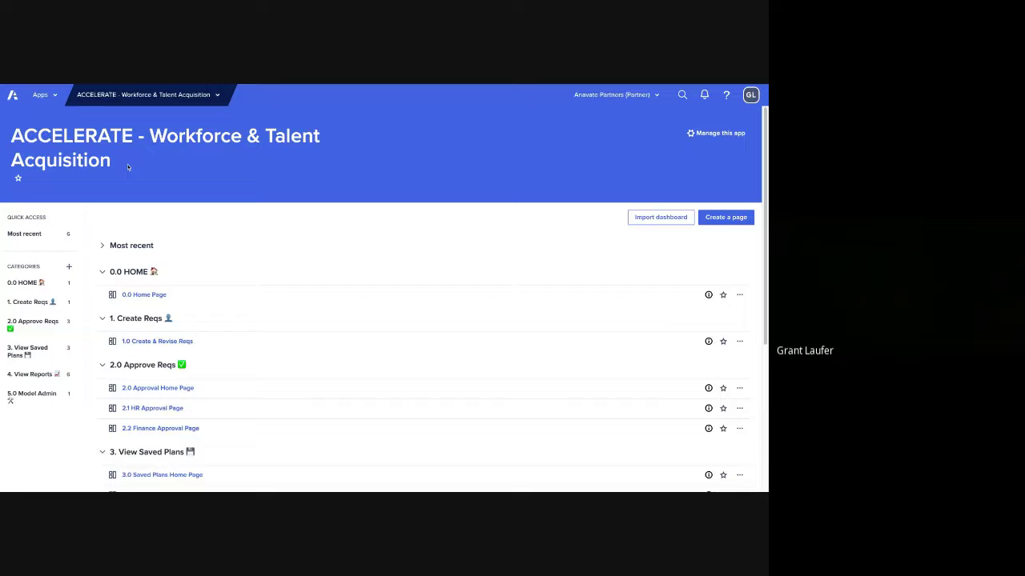
- Open the 0.0 Home Page link under the 0.0 HOME category of the app
left_click(154, 295)
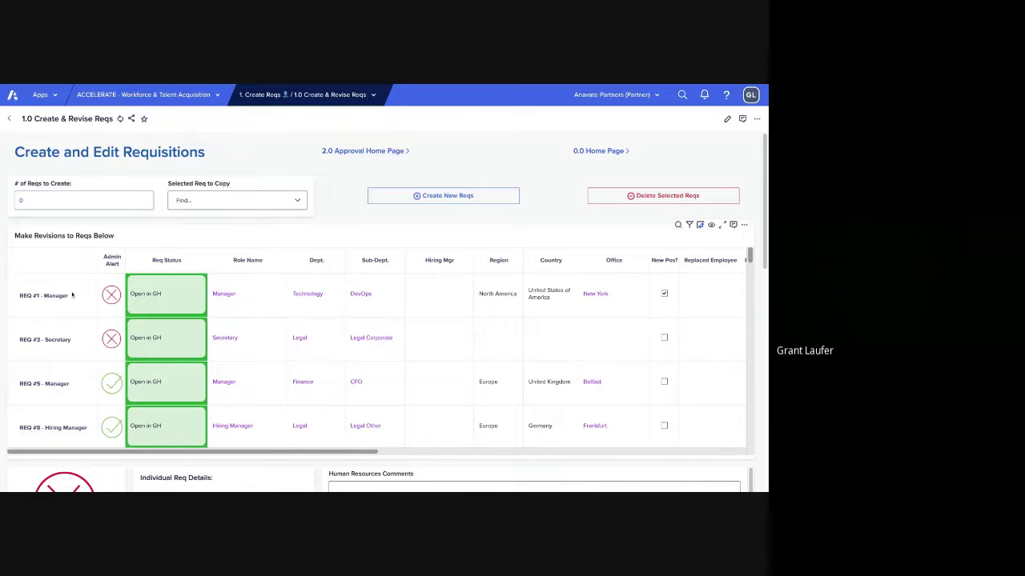
- Review the requisitions grid across rows and columns: status, offices, currencies and salary values
scroll(751, 261, "down", 10)
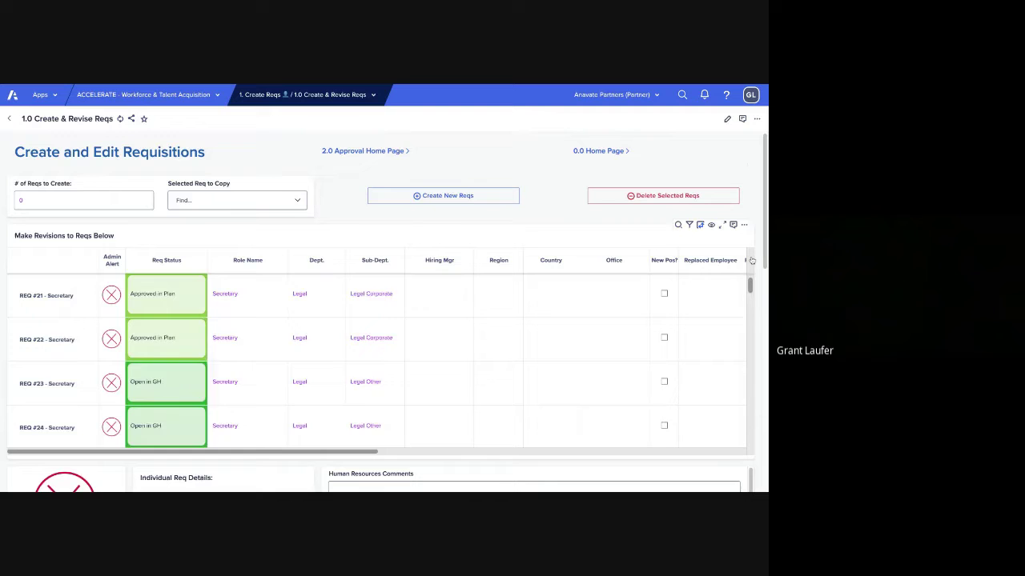
scroll(752, 260, "down", 5)
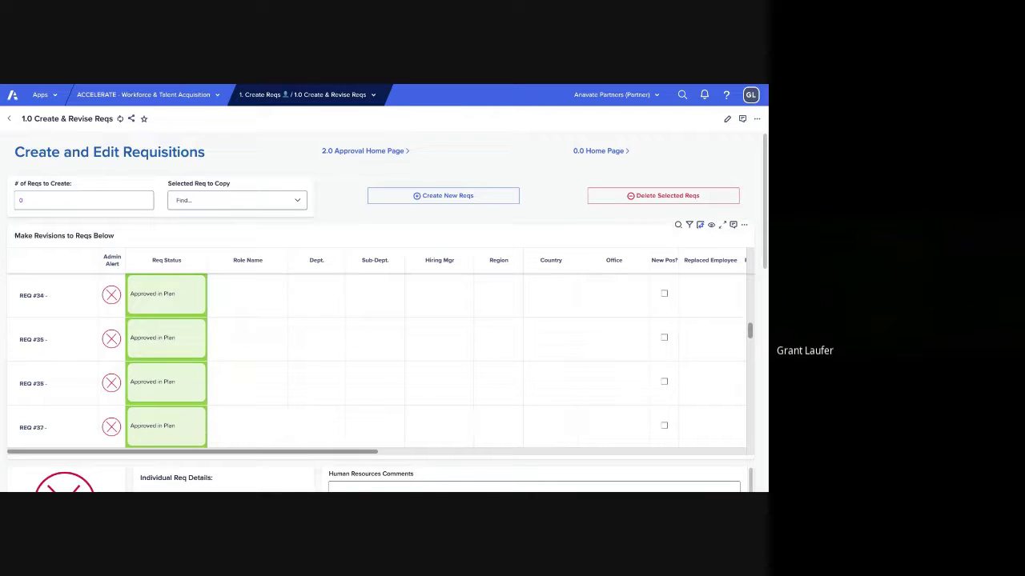
scroll(376, 360, "up", 15)
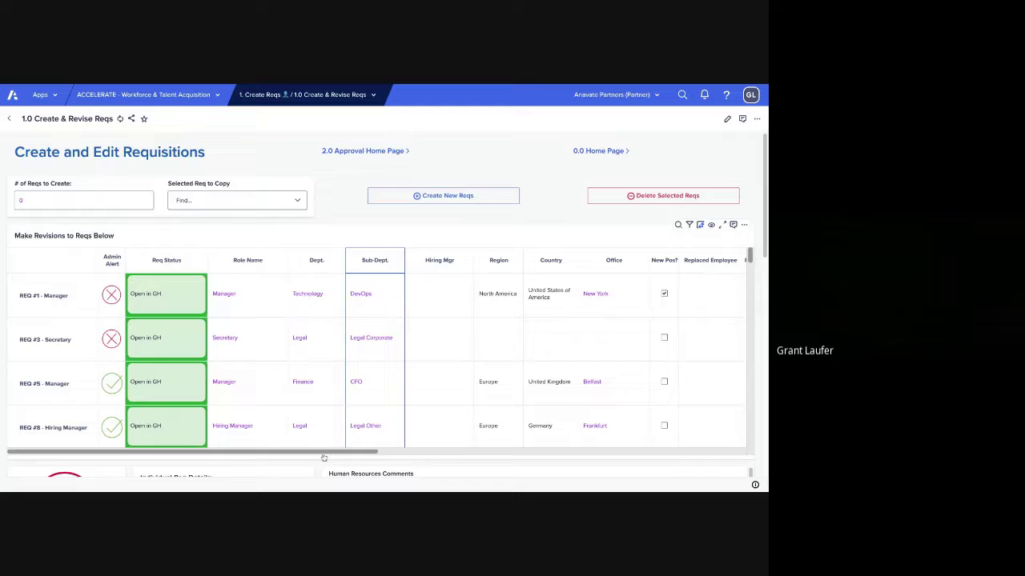
scroll(326, 452, "right", 10)
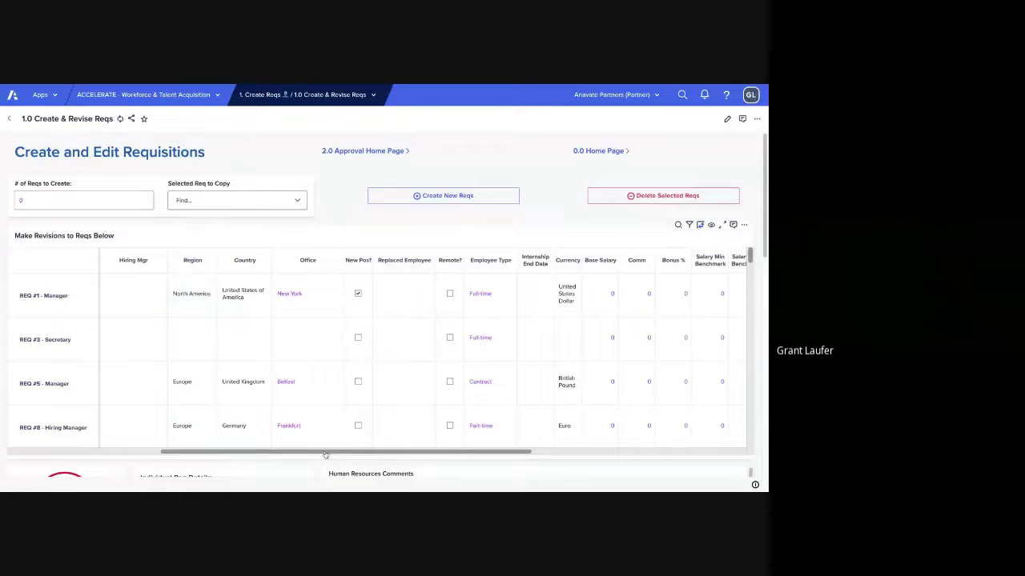
scroll(325, 452, "left", 10)
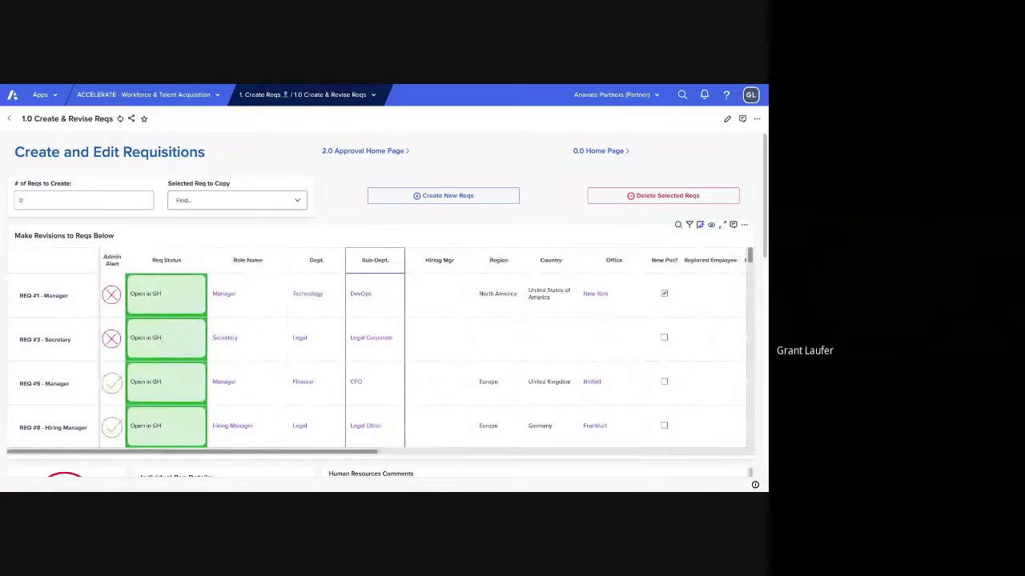
scroll(377, 352, "left", 5)
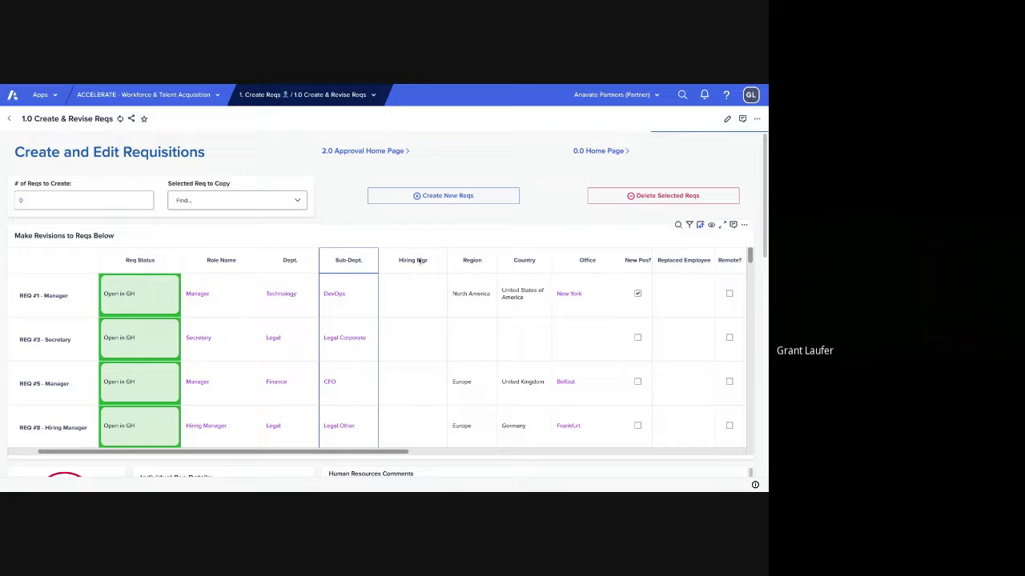
scroll(395, 361, "right", 8)
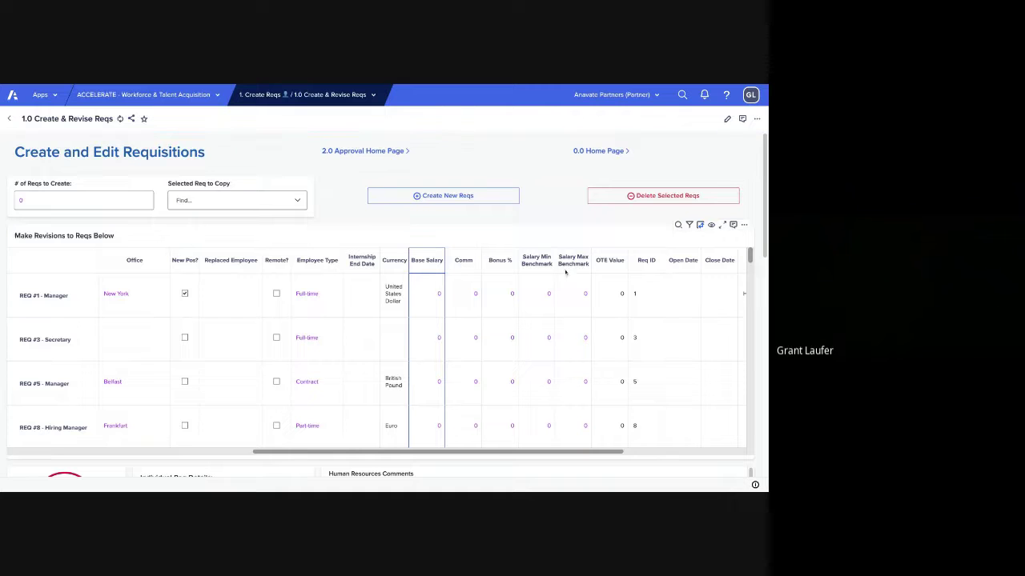
left_click_drag(475, 452, 596, 453)
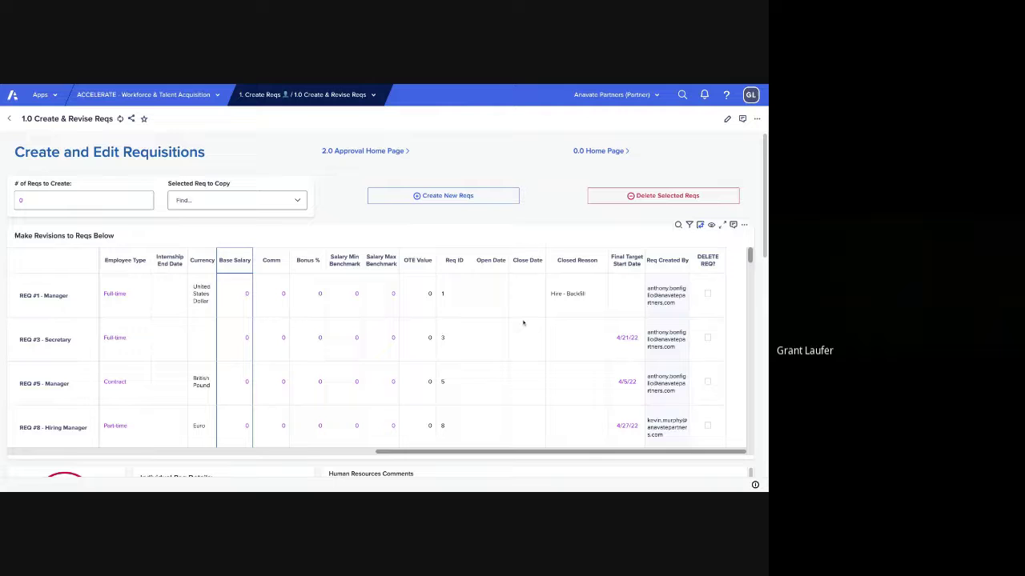
scroll(608, 448, "left", 5)
scroll(621, 457, "left", 5)
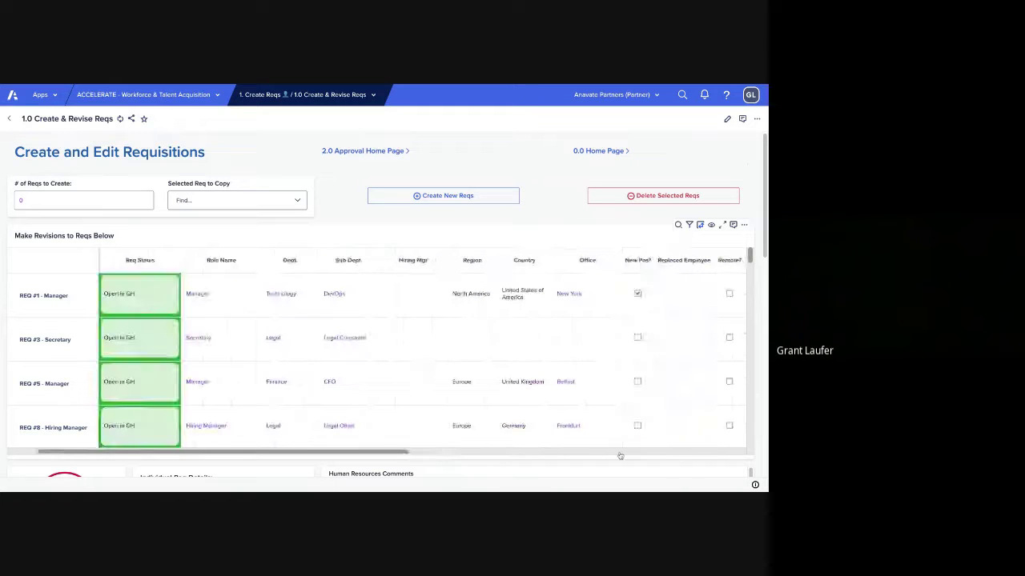
- Create 1 new requisition without copying an existing req, running the Create New Reqs process
left_click(72, 205)
type("1")
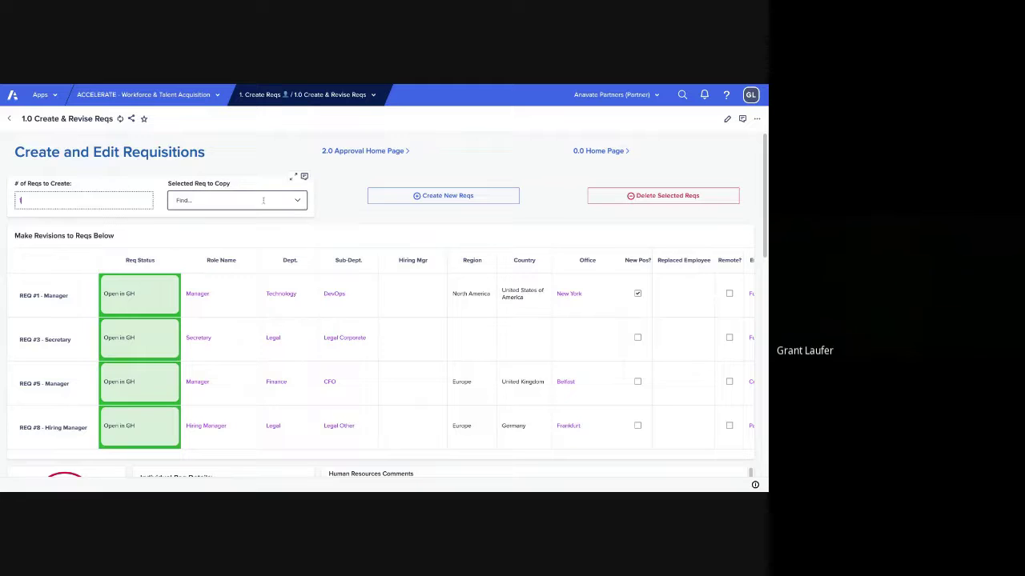
left_click(232, 200)
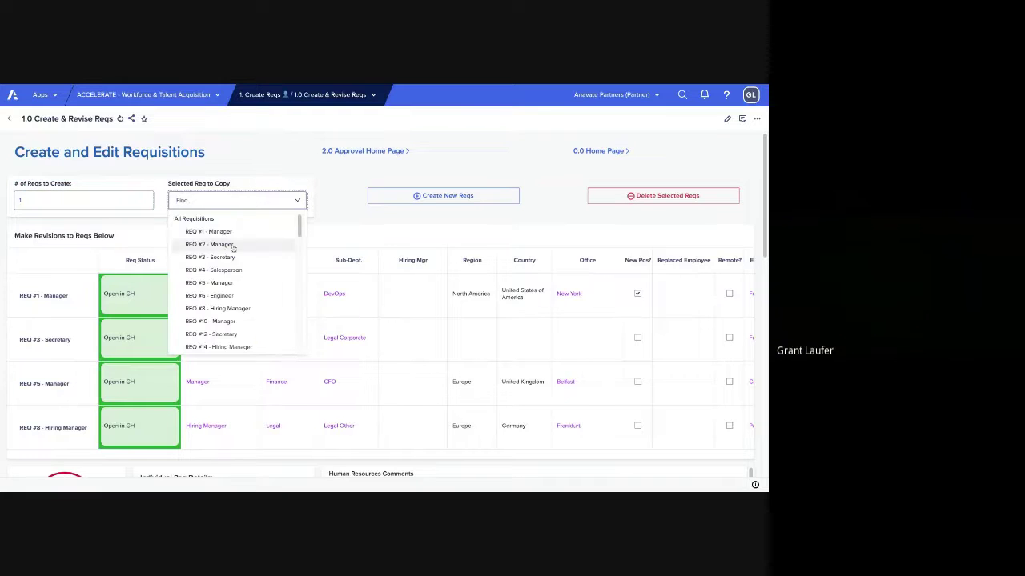
left_click(369, 236)
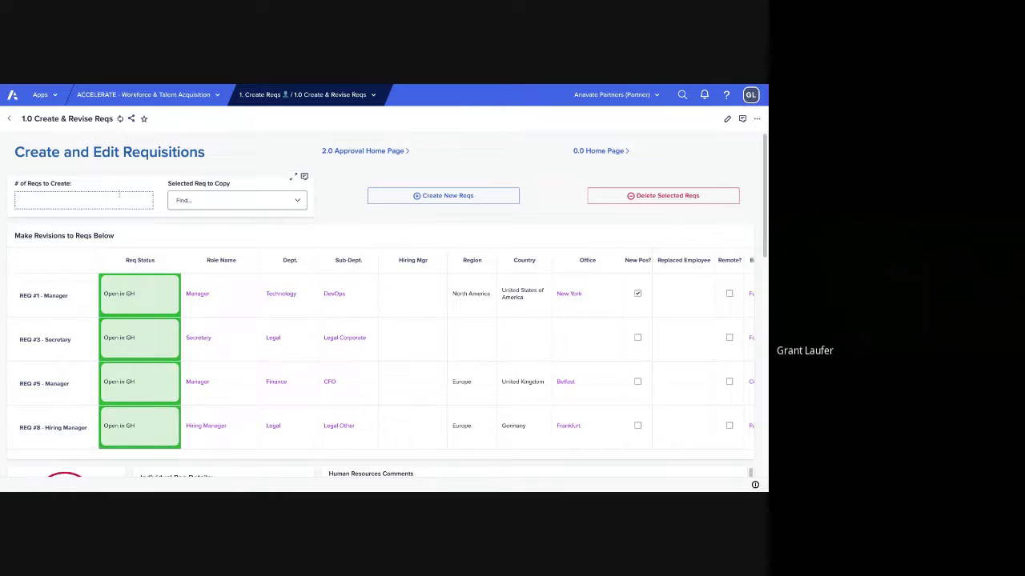
left_click(448, 197)
left_click(487, 322)
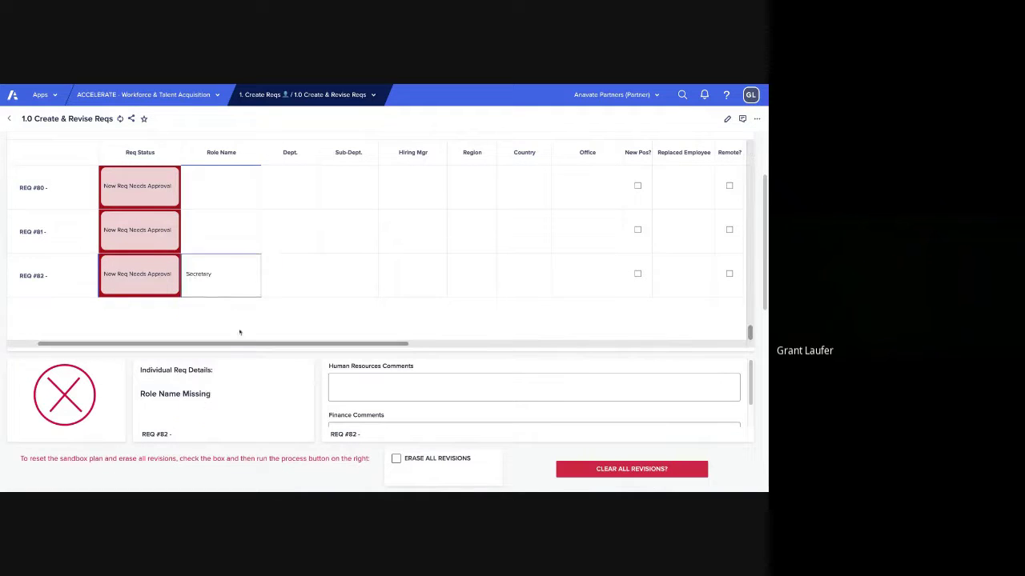
- Set REQ #82's role name to Secretary and its department to Revenue
left_click(362, 275)
left_click(297, 273)
left_click(313, 261)
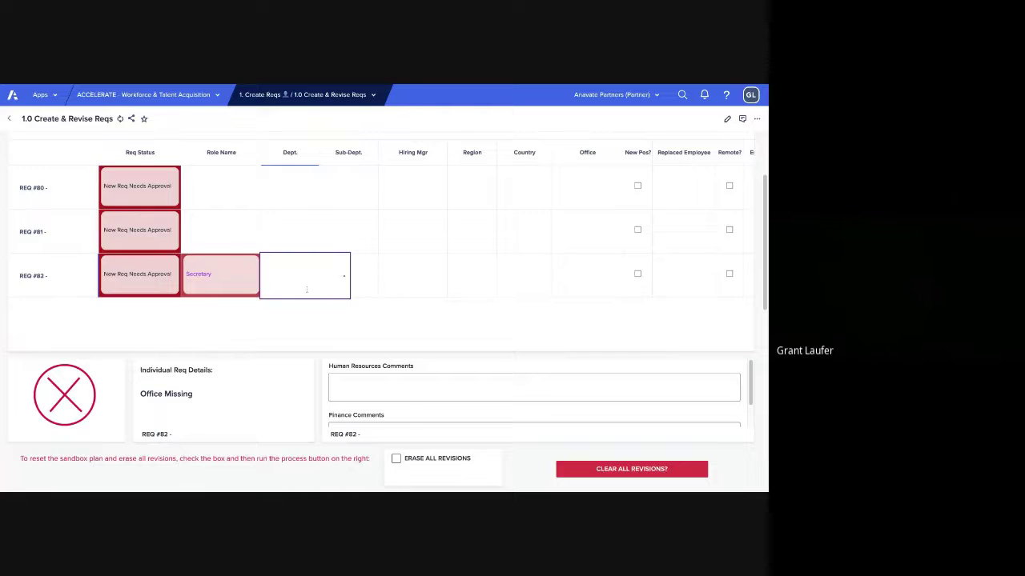
left_click(359, 347)
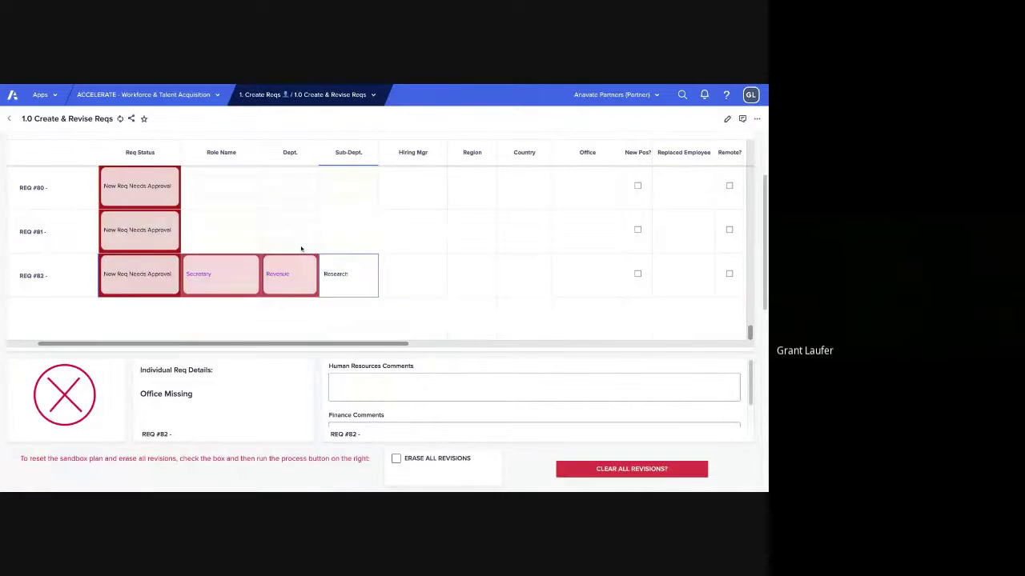
- Inspect the details of REQ #67 and REQ #68 to see what REQ #68 lacks
scroll(301, 249, "up", 5)
left_click(66, 286)
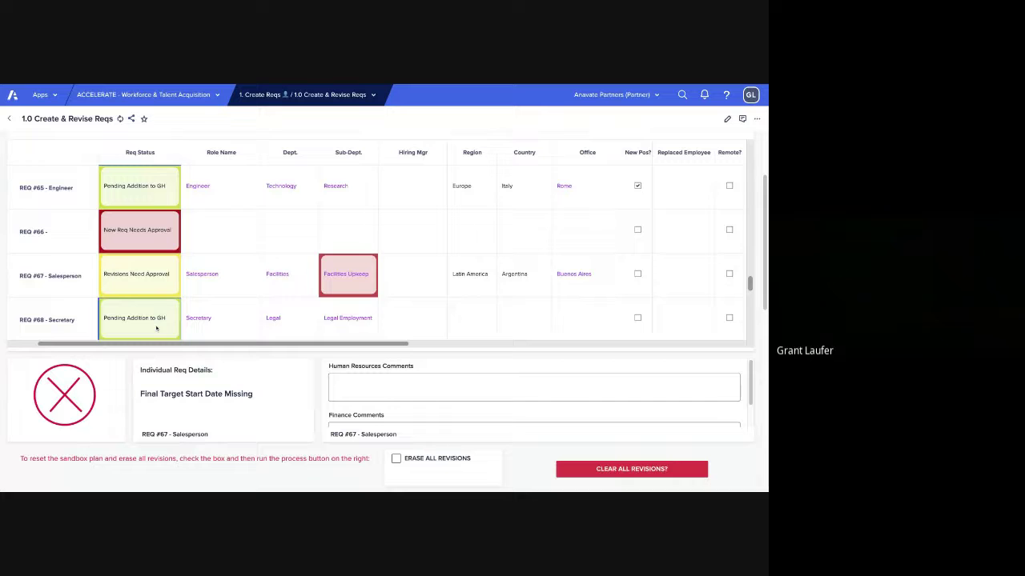
scroll(751, 286, "down", 2)
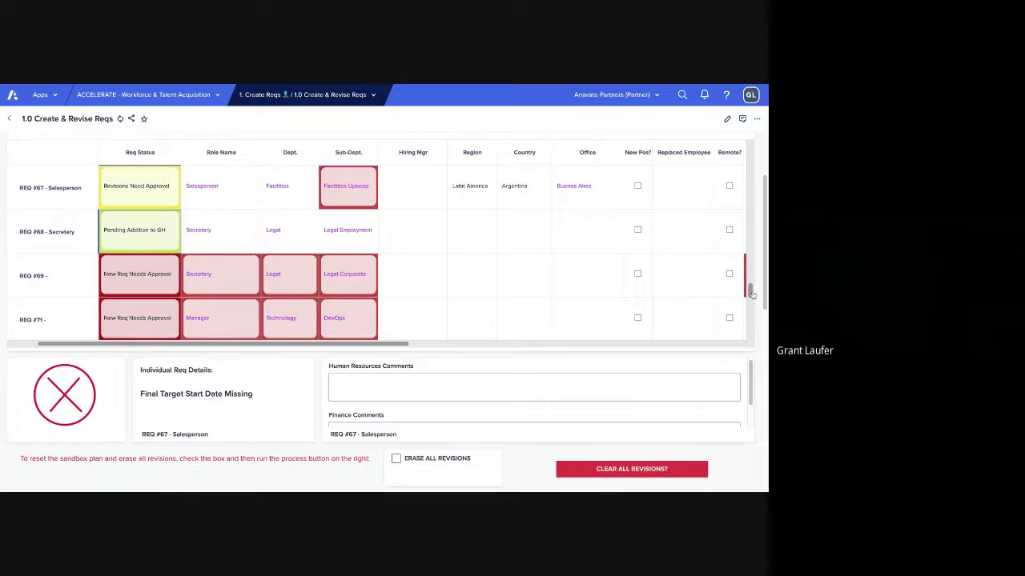
left_click(65, 233)
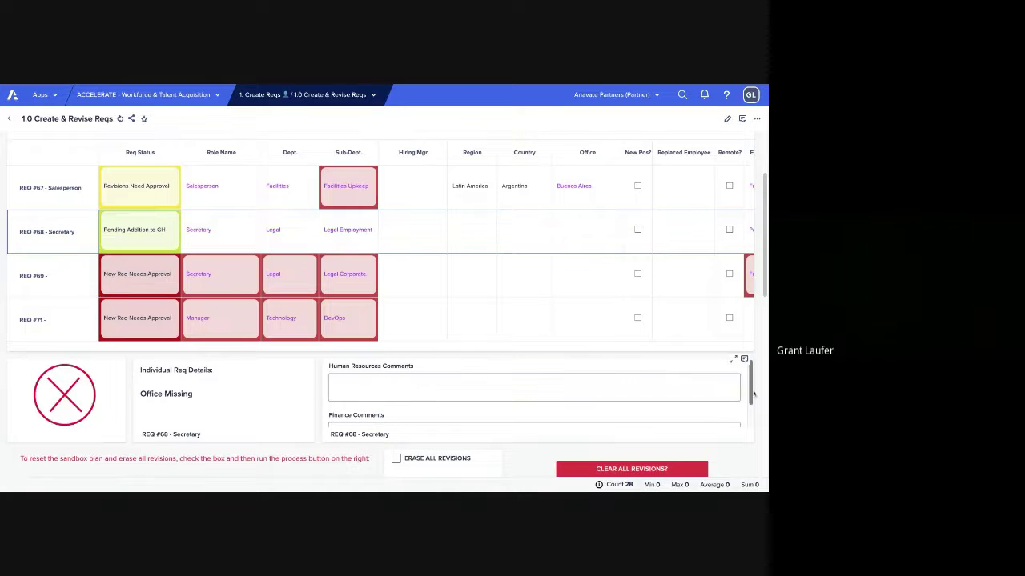
- Read the Req Status Key explaining each requisition status, then return to the top
scroll(751, 375, "down", 2)
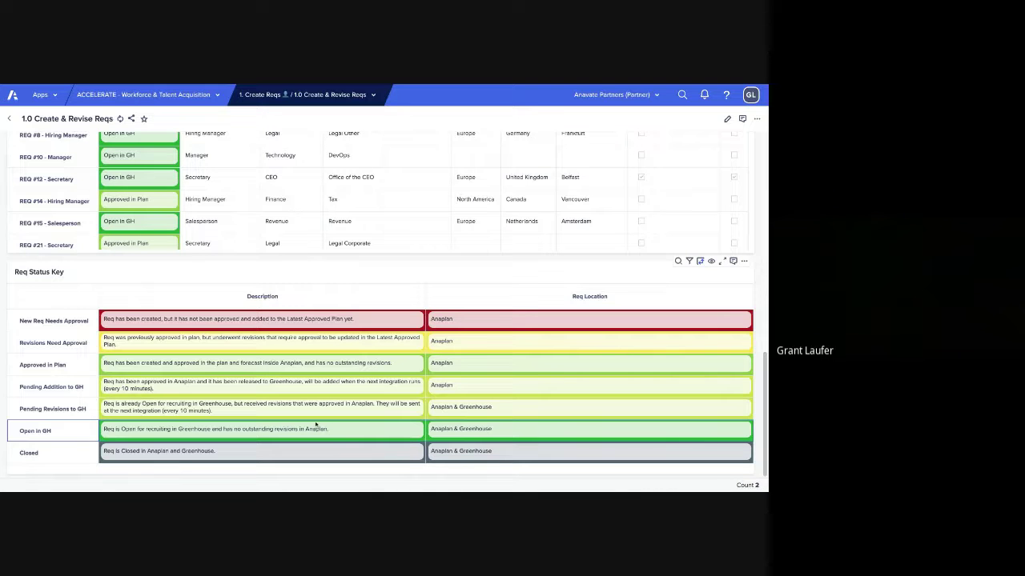
scroll(675, 366, "up", 10)
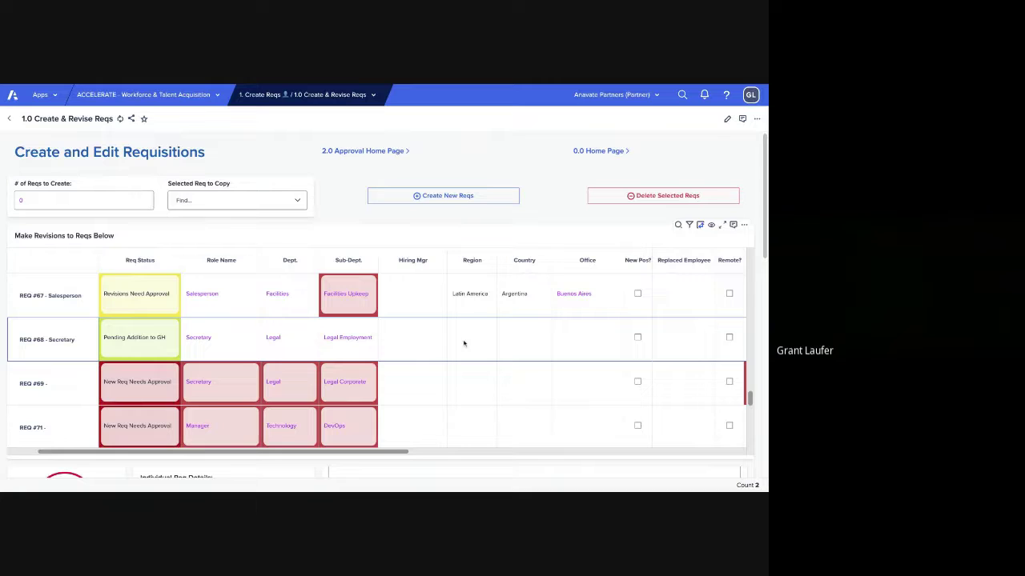
- Pass through the 2.0 Approval Home Page and empty 2.1 HR Approval Page to 2.2 Finance Approval
left_click(383, 152)
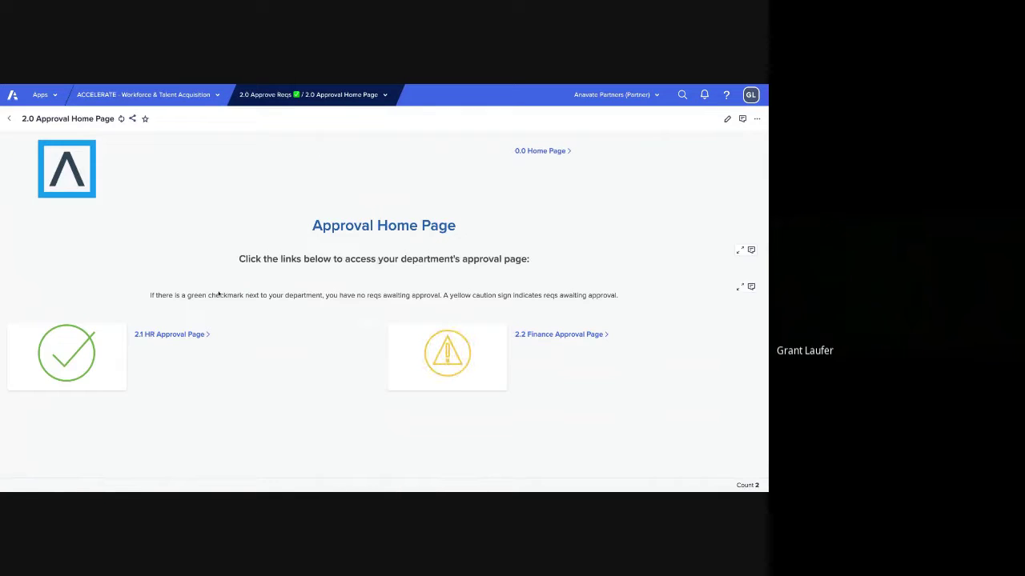
left_click(193, 335)
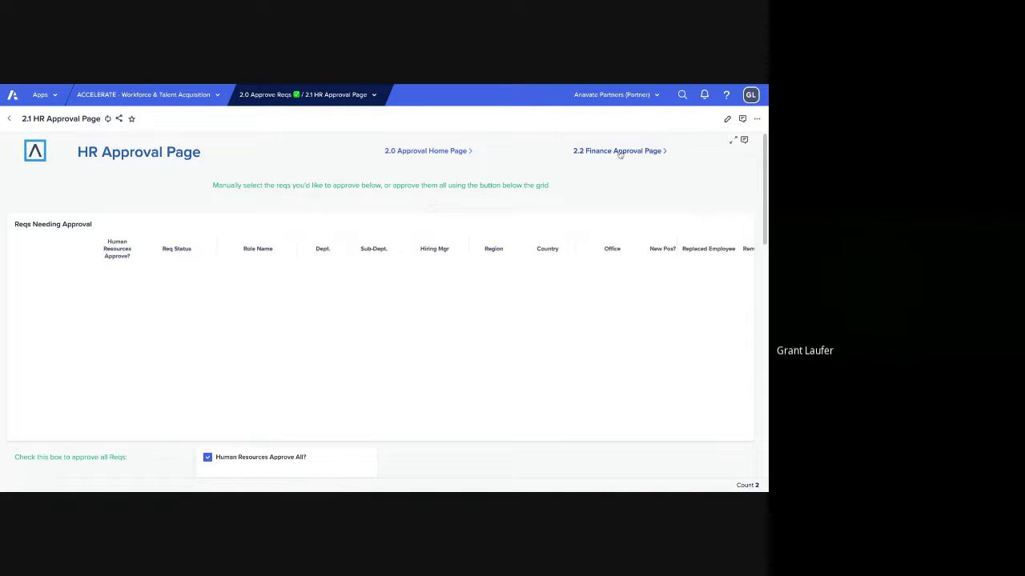
scroll(336, 184, "down", 3)
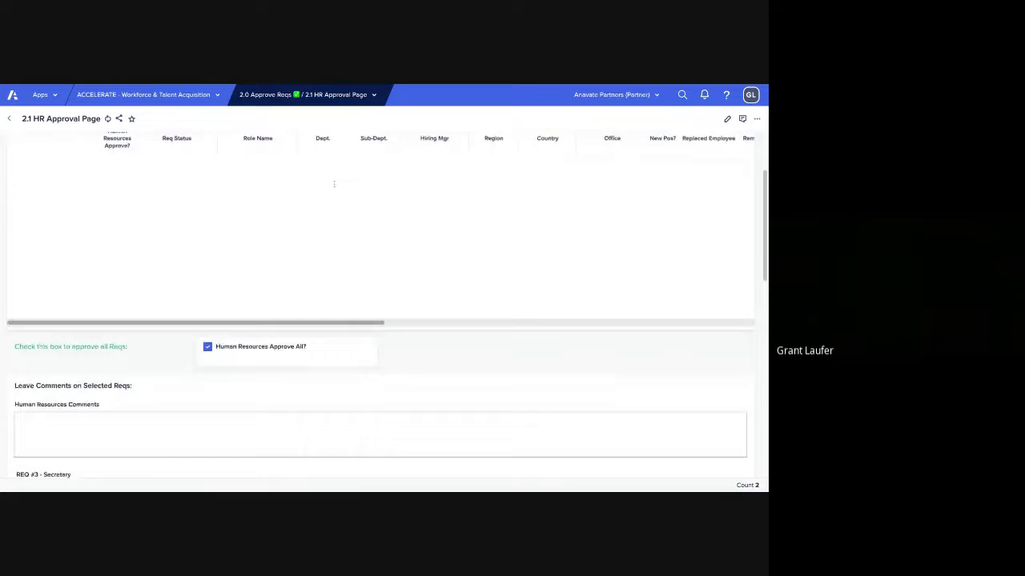
scroll(461, 308, "up", 1)
scroll(459, 396, "up", 3)
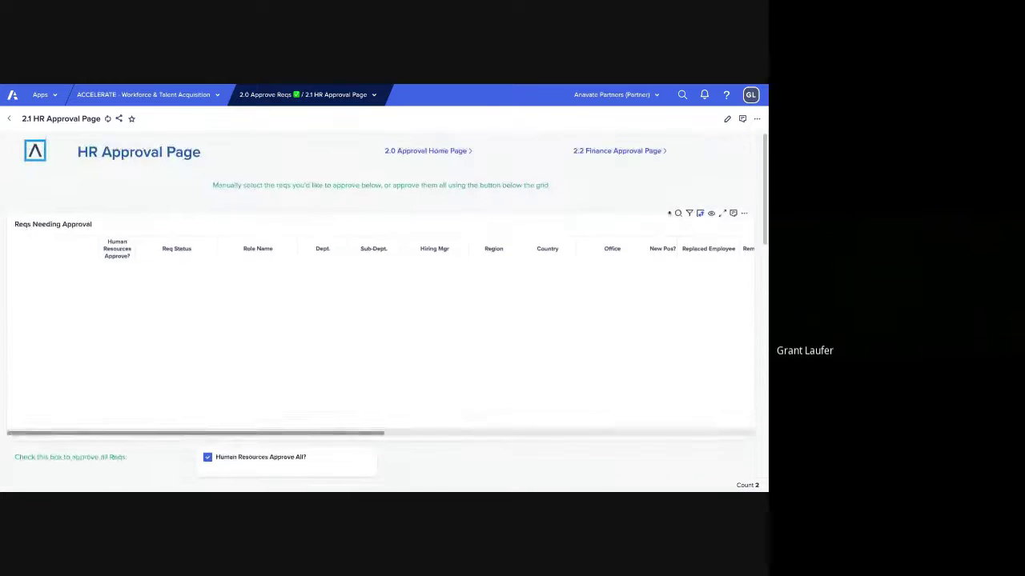
left_click(631, 151)
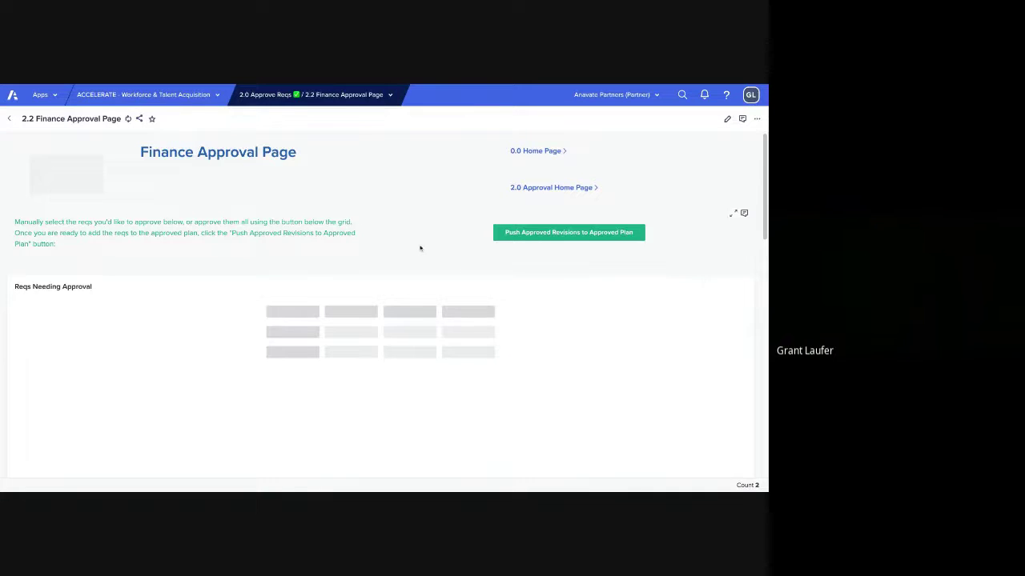
- Give REQ #72 Finance approval and toggle the '2. Finance Approve?' box for all reqs
scroll(423, 243, "down", 3)
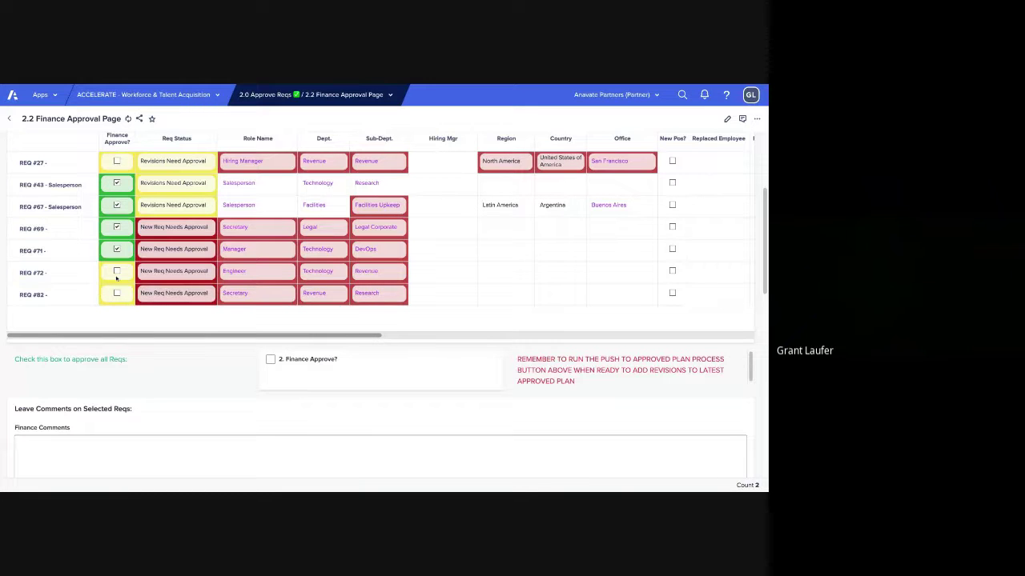
left_click(117, 272)
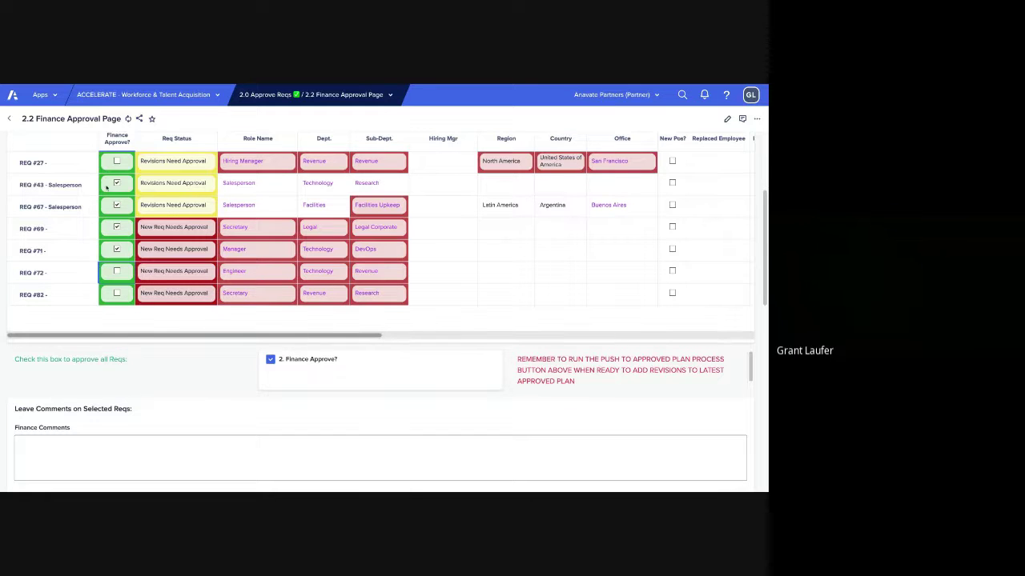
left_click(270, 360)
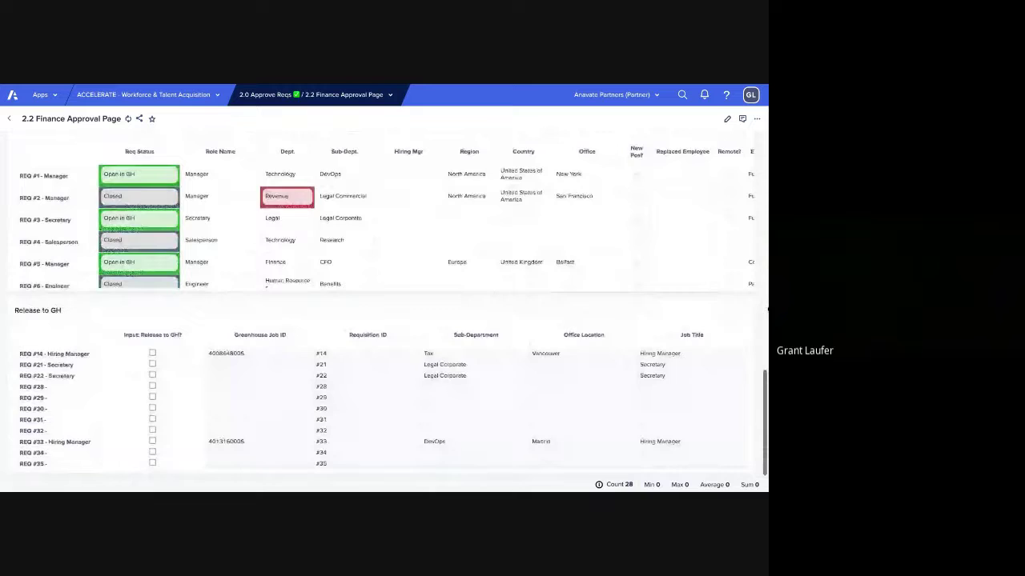
scroll(766, 312, "up", 8)
scroll(766, 309, "up", 2)
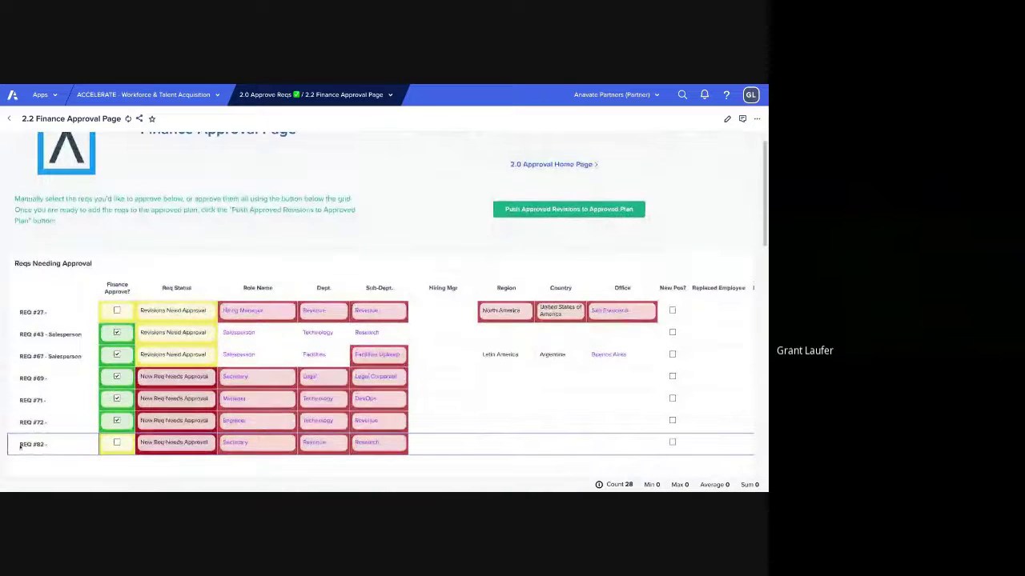
- Unapprove REQs #71, #69, #67 and #43, then push approved revisions to the approved plan
left_click(117, 398)
left_click(117, 376)
left_click(117, 355)
left_click(117, 332)
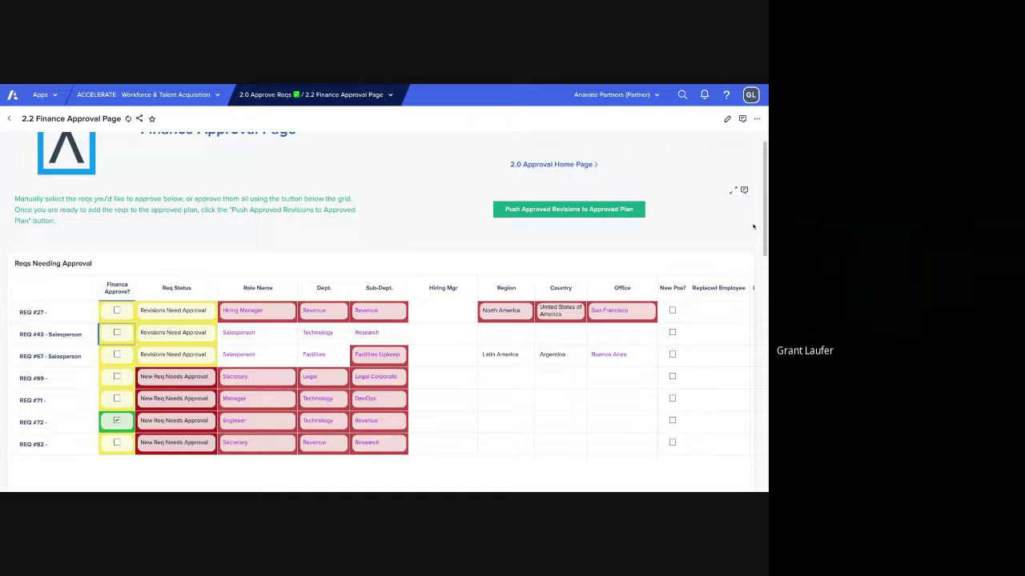
left_click(570, 210)
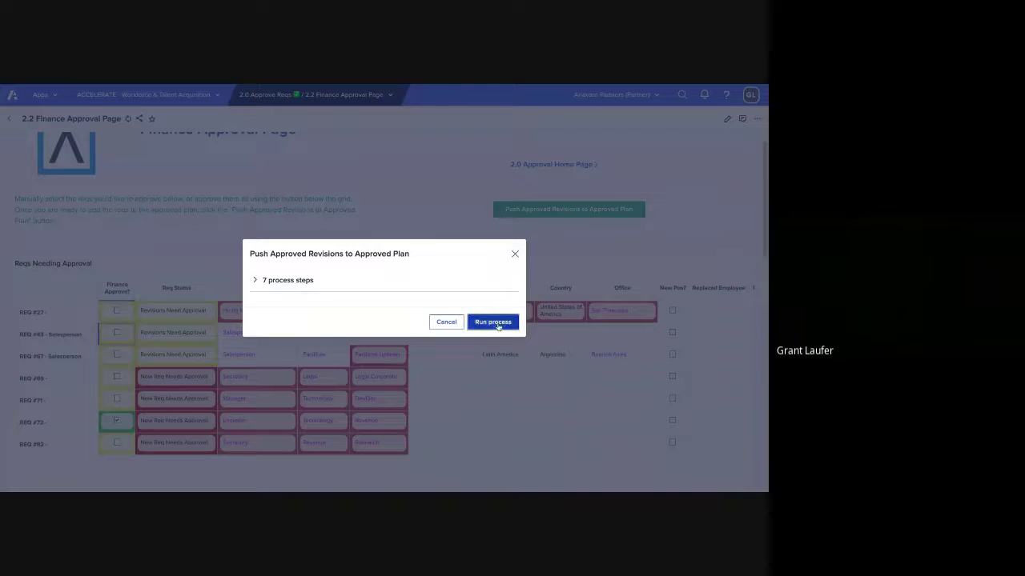
left_click(497, 326)
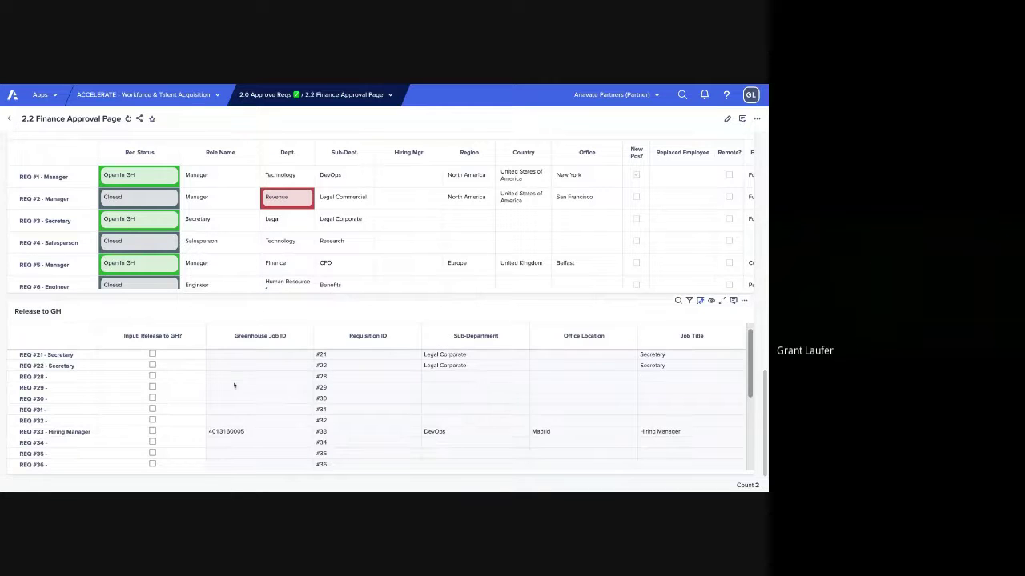
scroll(200, 391, "down", 5)
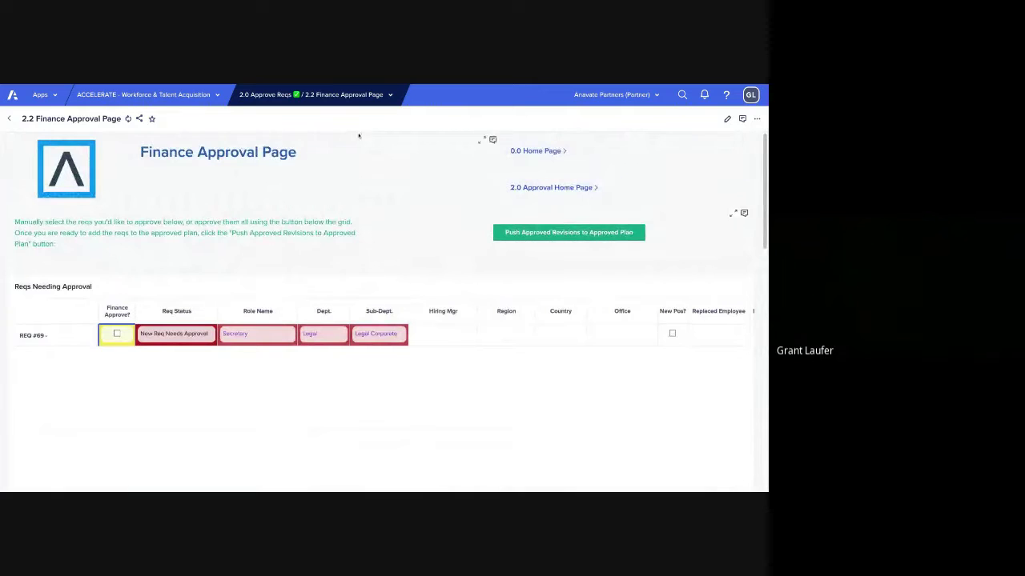
- Open the breadcrumb dropdown listing the app's sections and pages
left_click(336, 99)
mouse_move(293, 162)
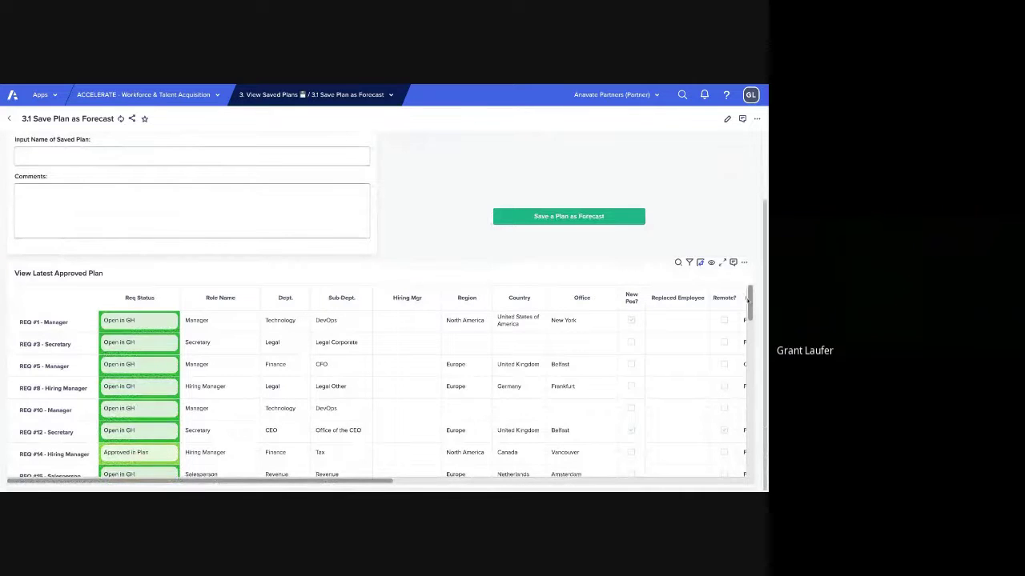
- Save the latest approved plan as forecast 'Demo Saved Plan Q3' and run the process
scroll(753, 303, "down", 10)
scroll(752, 302, "up", 5)
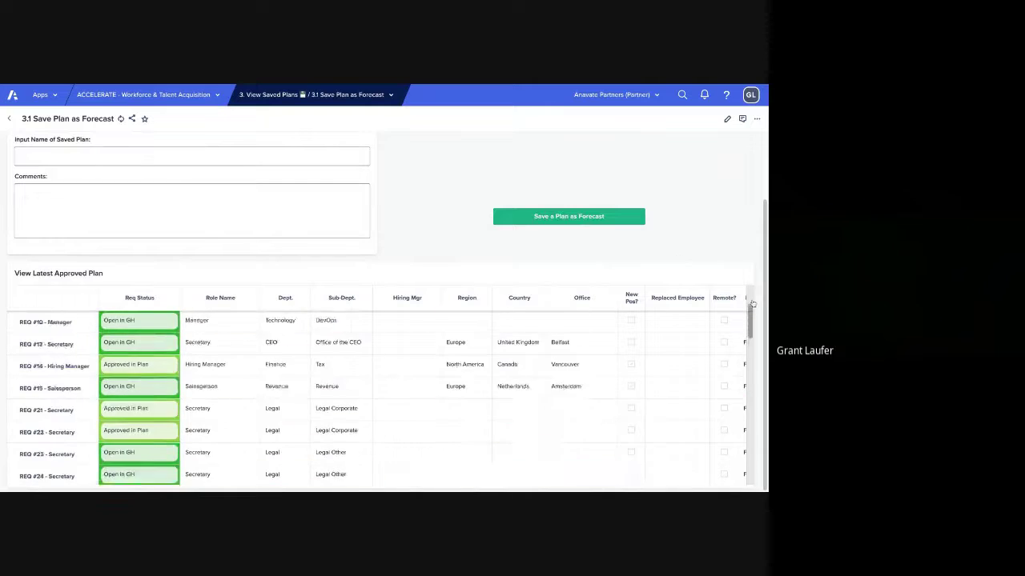
scroll(384, 398, "up", 5)
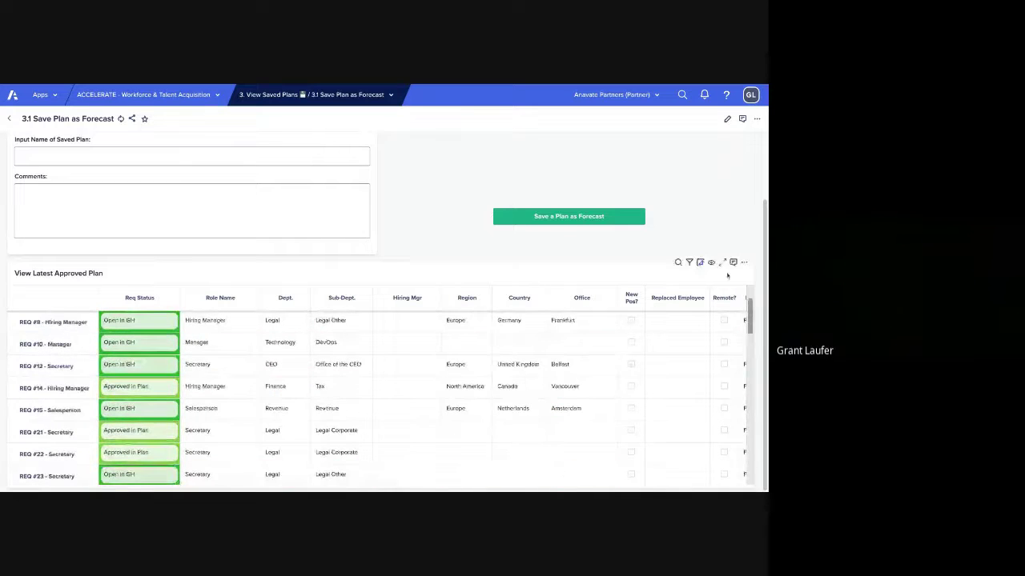
scroll(766, 239, "up", 2)
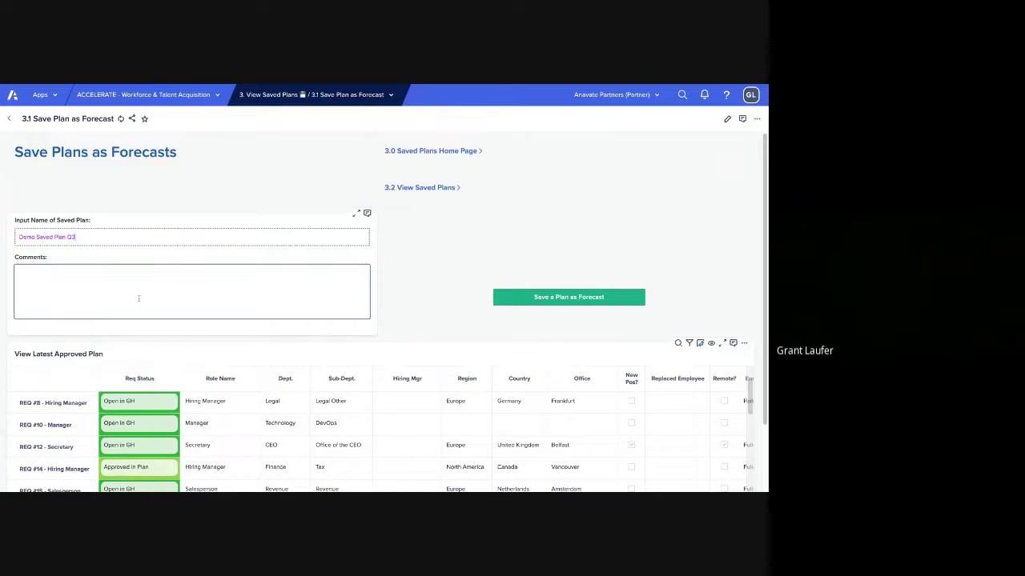
left_click(540, 300)
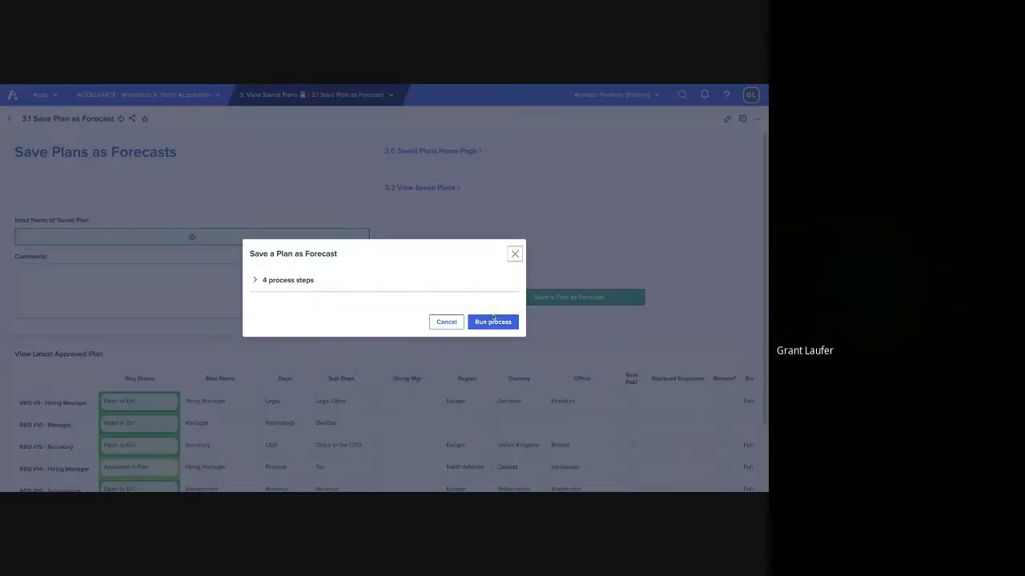
left_click(490, 321)
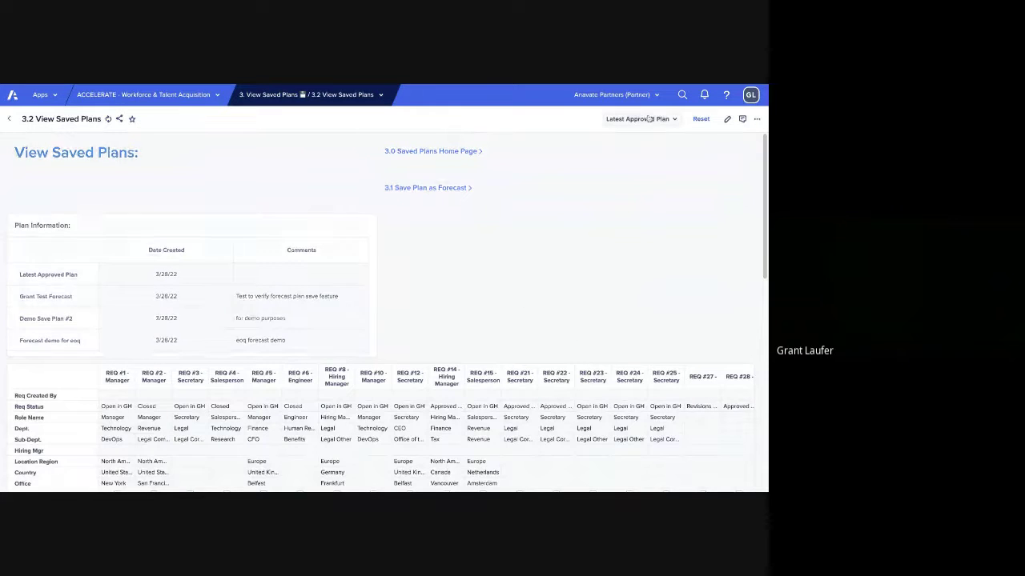
- Compare saved plans by showing Demo Saved Plan Q3, then Demo Save Plan #2
left_click(638, 119)
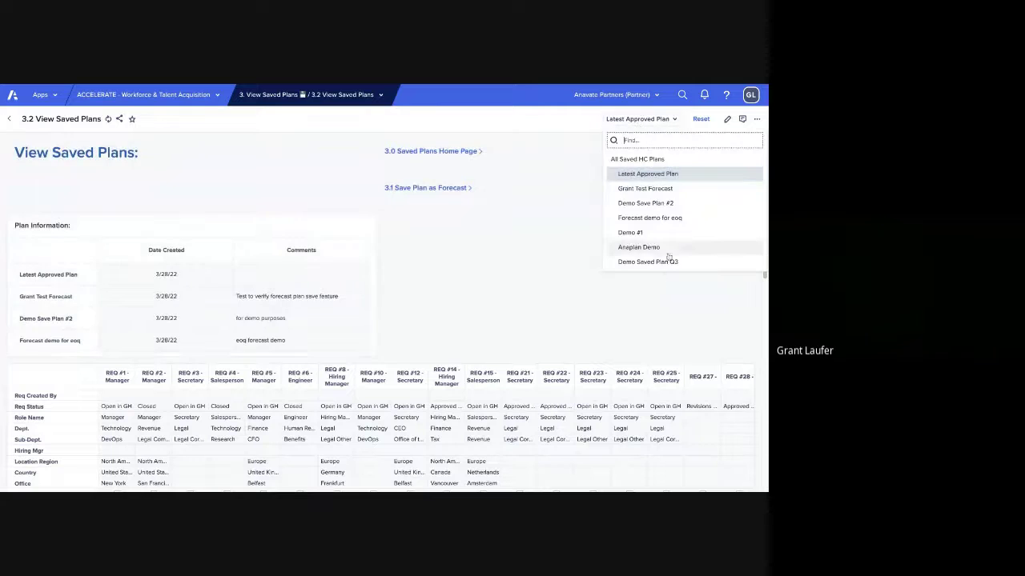
left_click(664, 261)
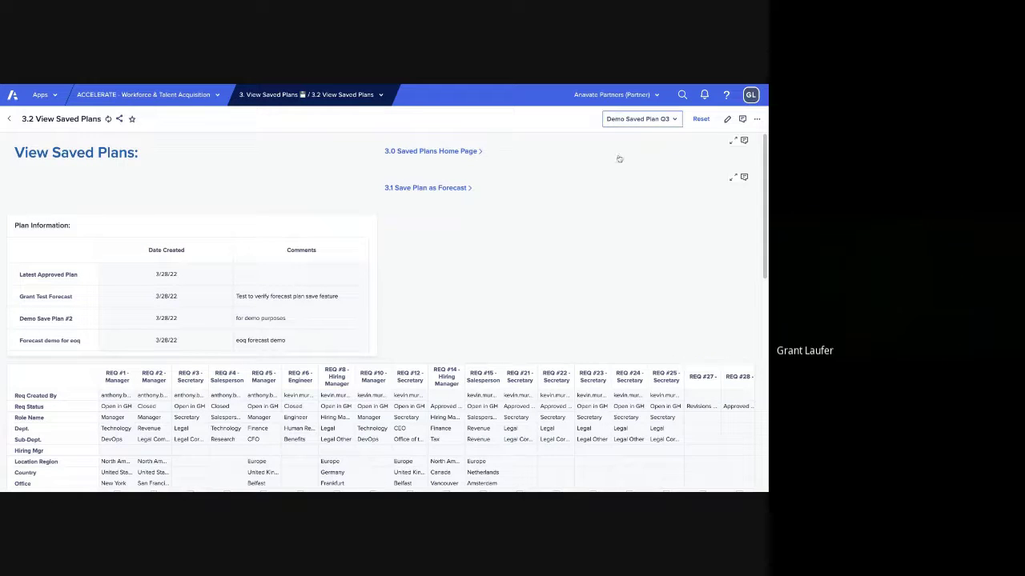
left_click(640, 119)
left_click(640, 204)
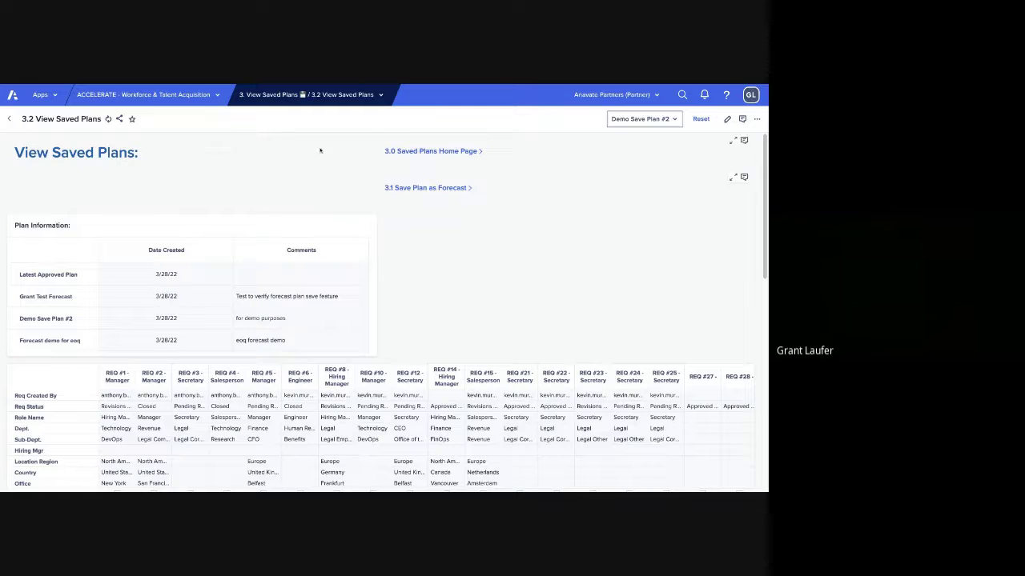
left_click(320, 97)
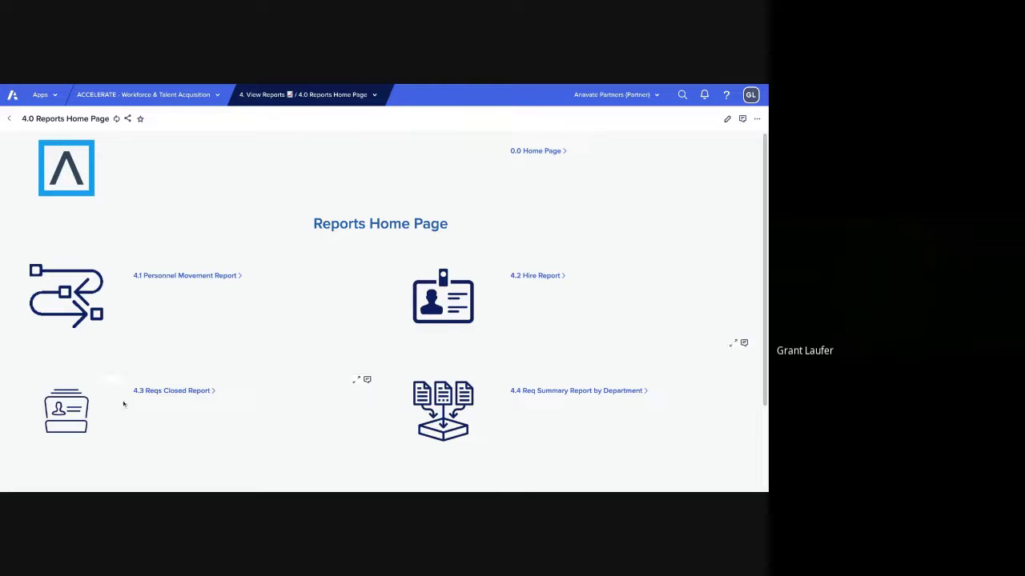
- Scan the reports list and open the 4.1 Personnel Movement Report
scroll(462, 411, "down", 2)
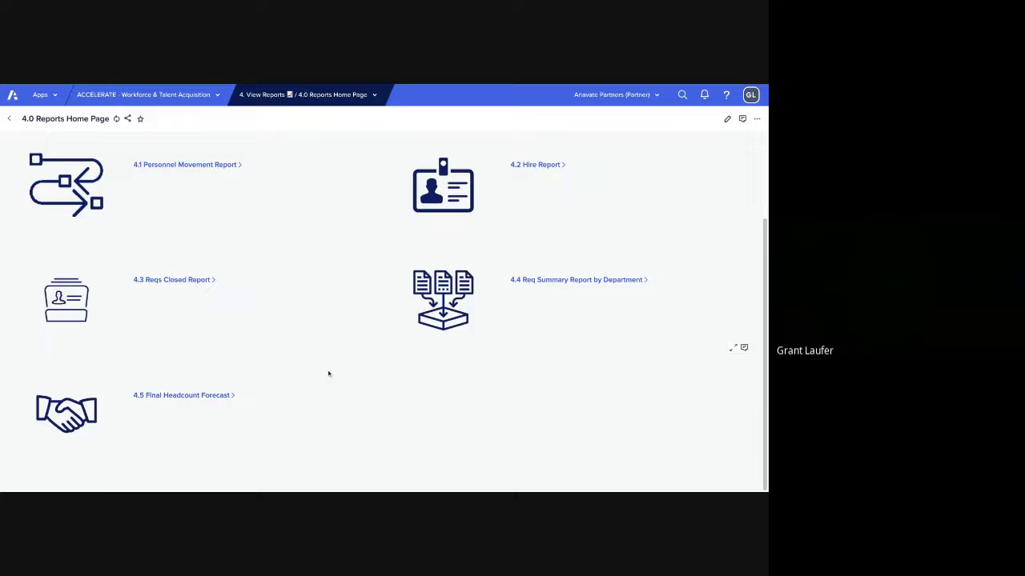
scroll(327, 373, "up", 3)
left_click(207, 275)
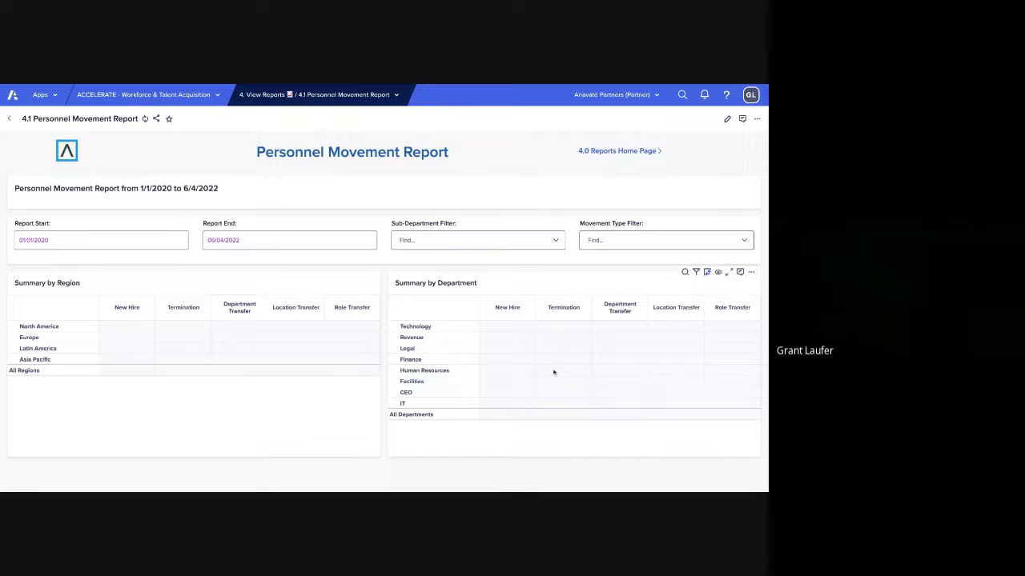
- Inspect Revenue, Technology and North America New Hire, Termination and Transfer figures in the summaries
left_click(566, 338)
left_click(475, 339)
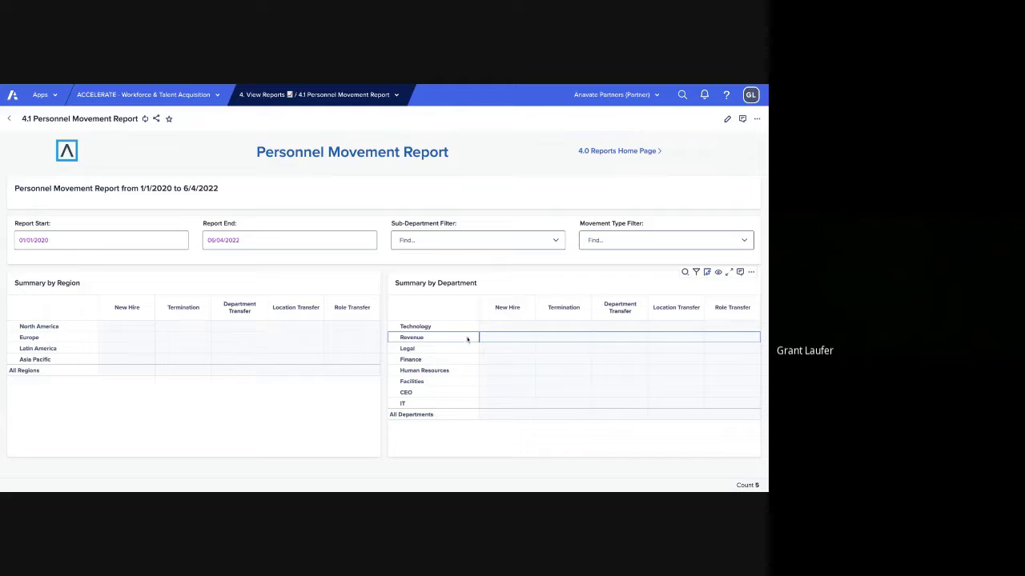
left_click(550, 345)
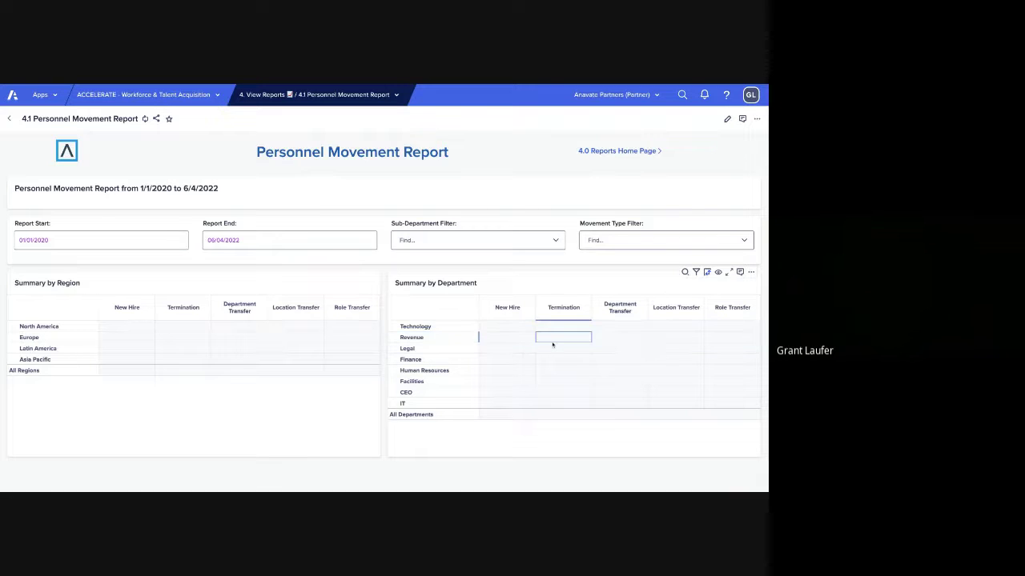
left_click(498, 343)
left_click(571, 344)
left_click(639, 332)
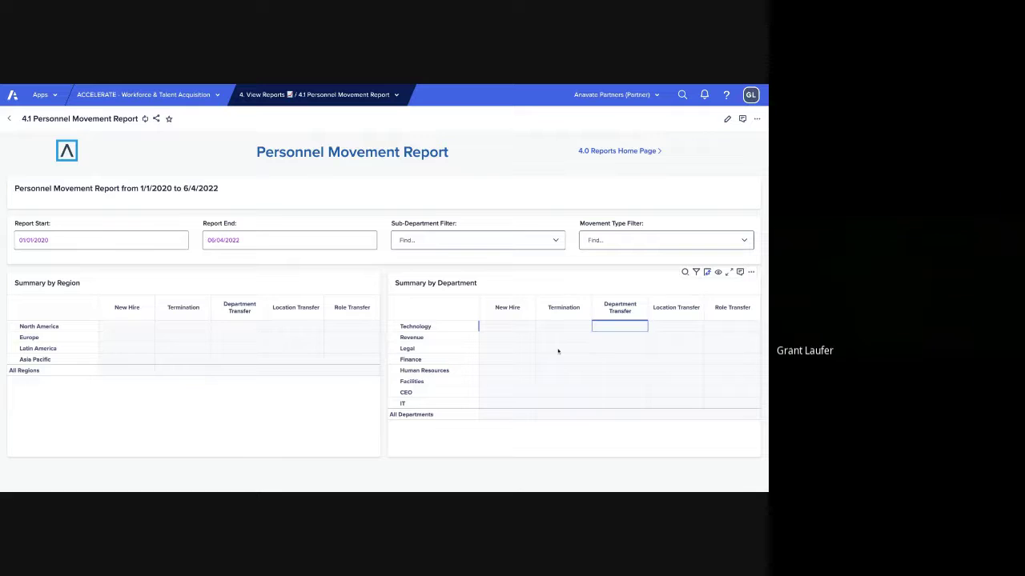
left_click(499, 326)
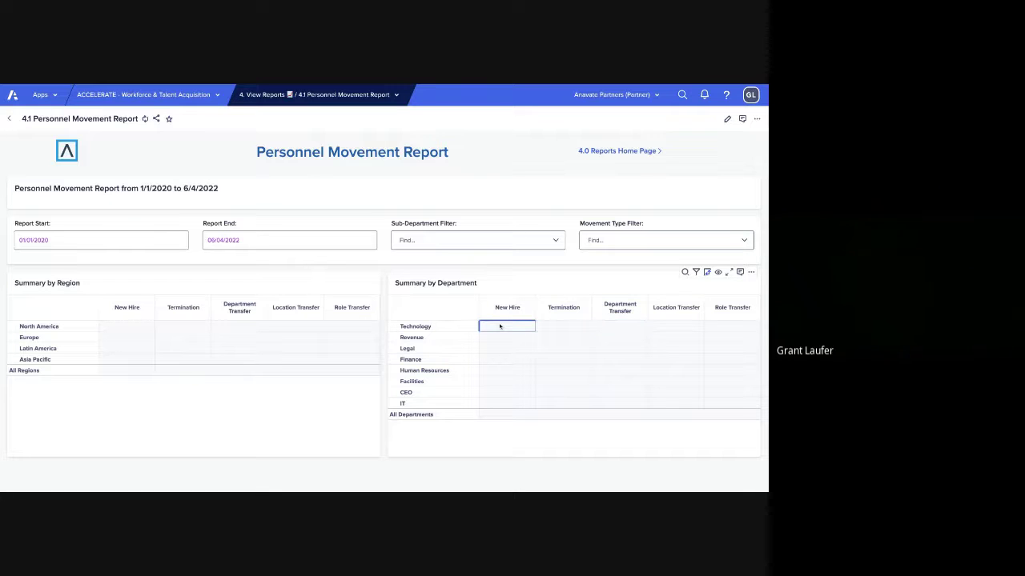
left_click(136, 325)
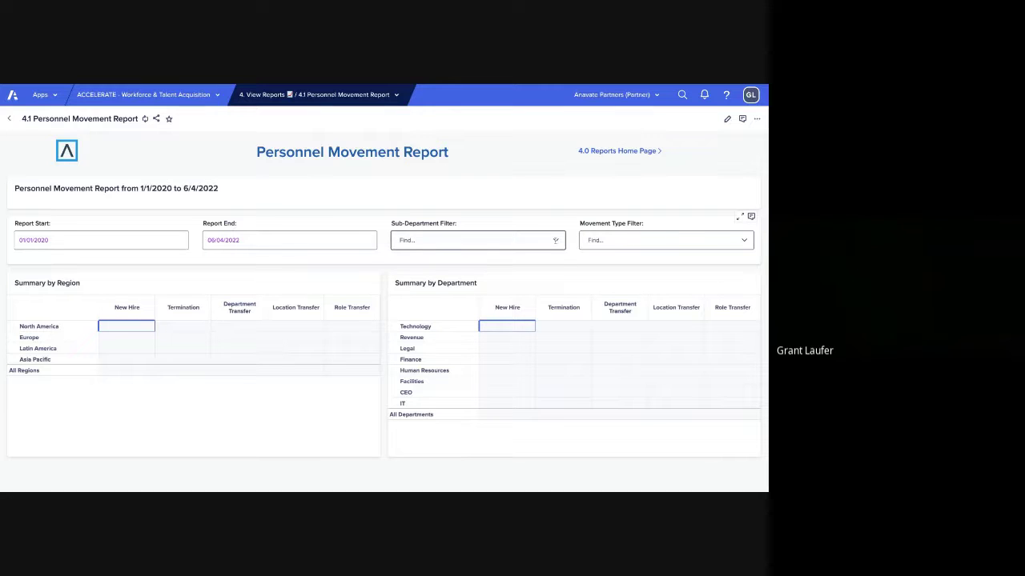
- Check the Sub-Department and Movement Type filter options, then return to 4.0 Reports Home Page
left_click(554, 239)
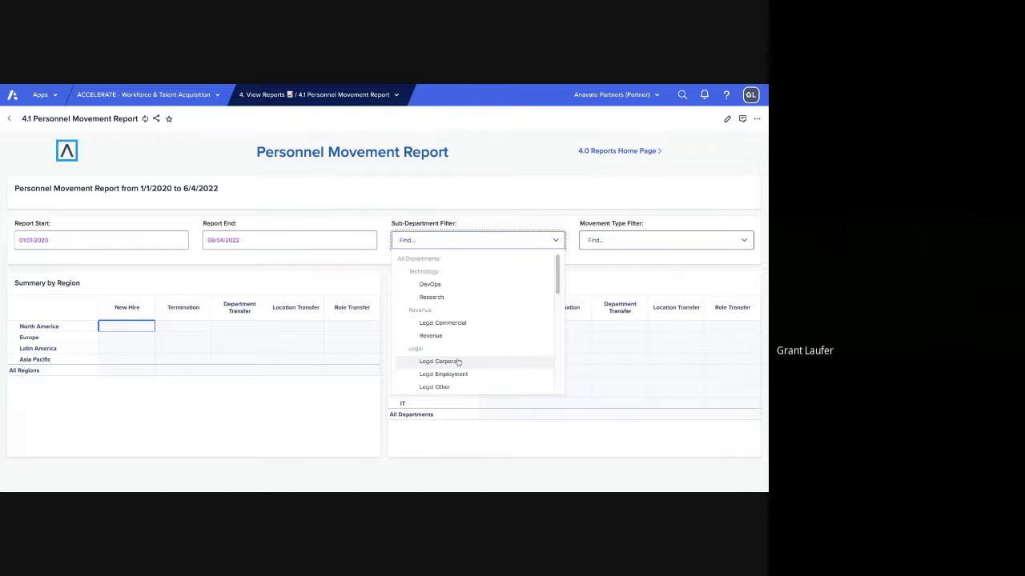
scroll(455, 360, "down", 1)
left_click(213, 421)
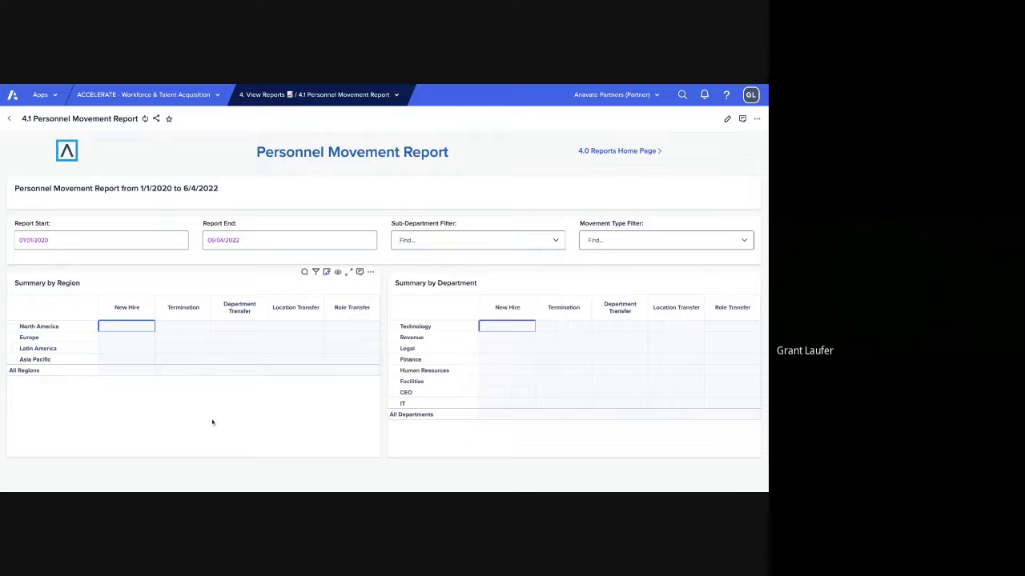
left_click(743, 240)
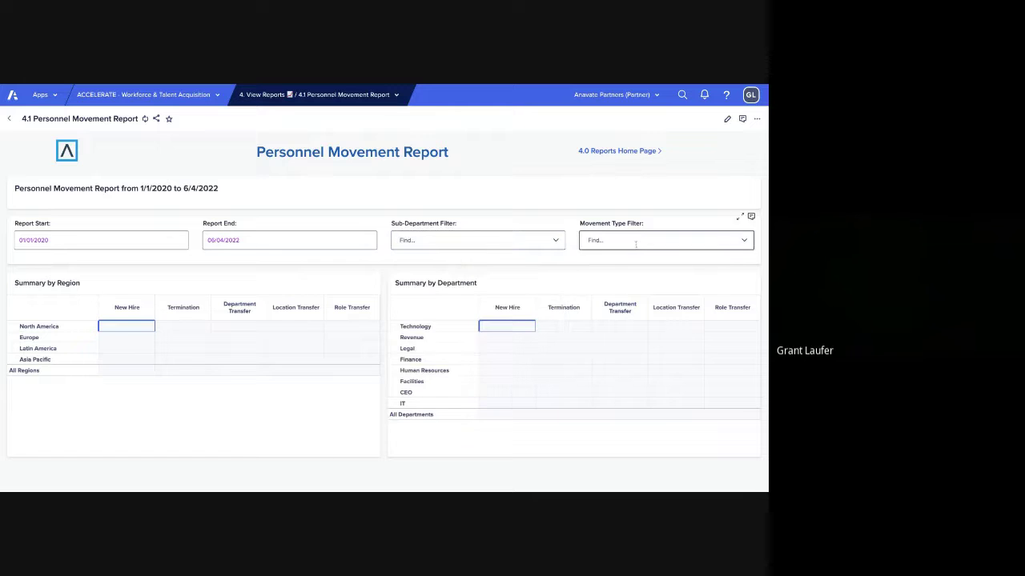
left_click(302, 454)
left_click(614, 153)
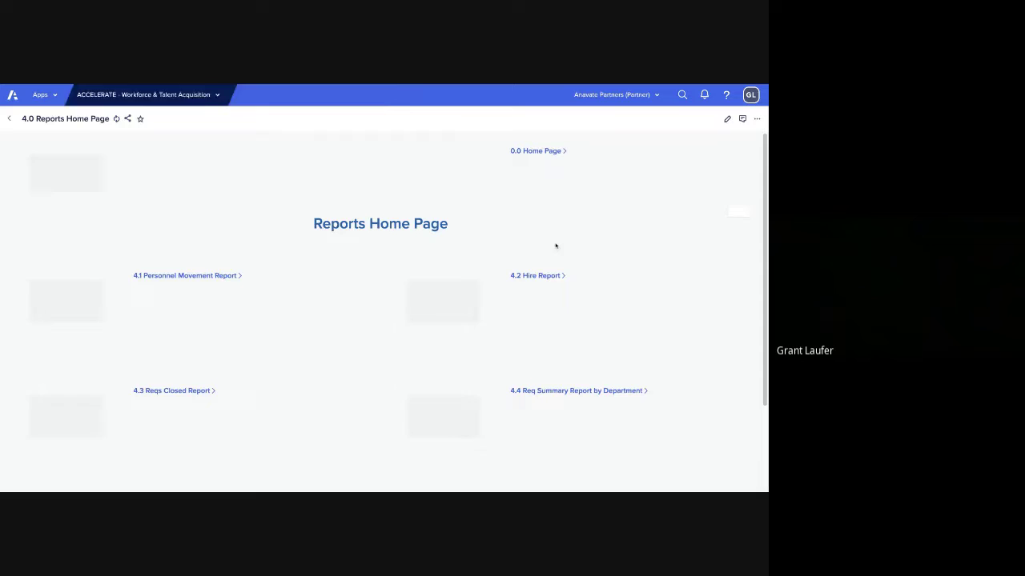
- Open the 4.2 Hire Report and inspect North America's Revenue hire count
left_click(540, 277)
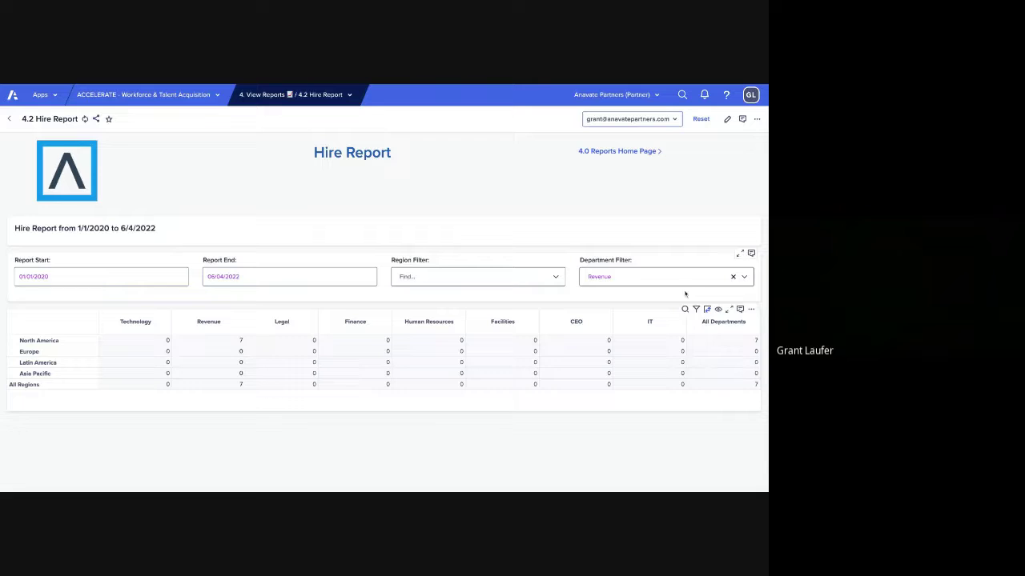
left_click(228, 343)
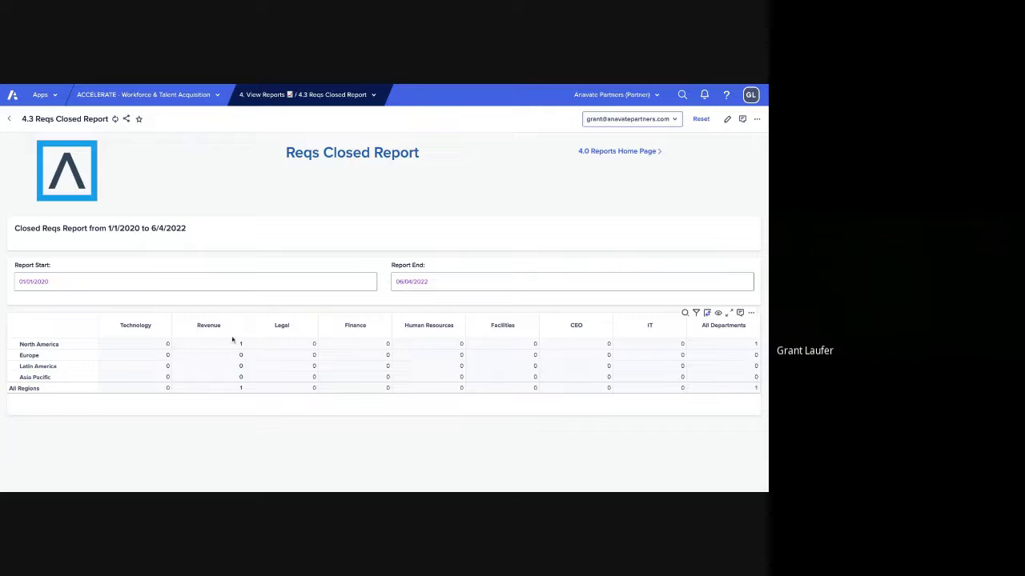
- Inspect North America's Revenue closed reqs, then go back to the 4.0 Reports Home Page
left_click(232, 344)
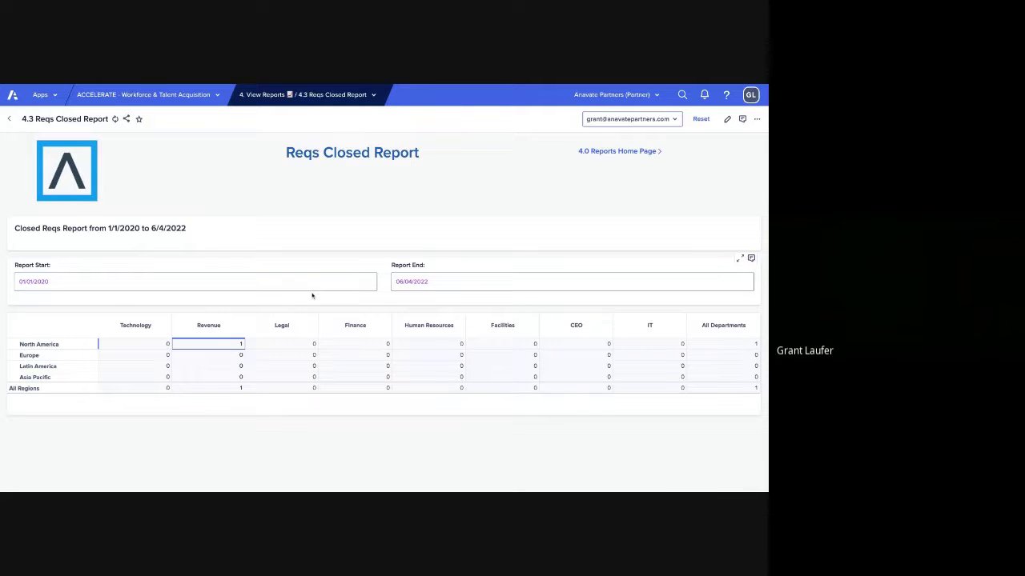
left_click(605, 154)
scroll(396, 260, "down", 2)
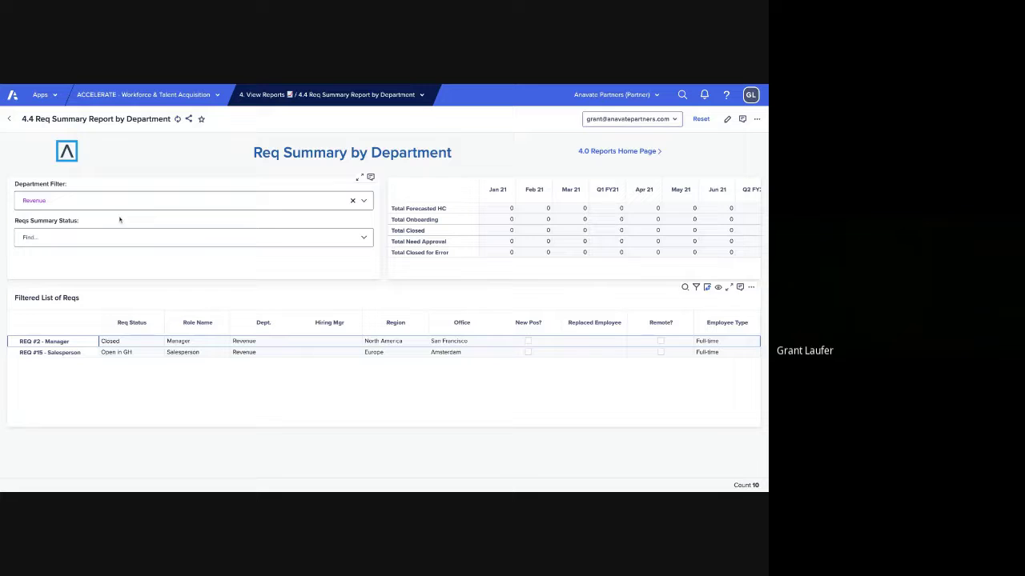
- Check REQ #15's Open in GH status, then return to the 4.0 Reports Home Page
left_click(116, 352)
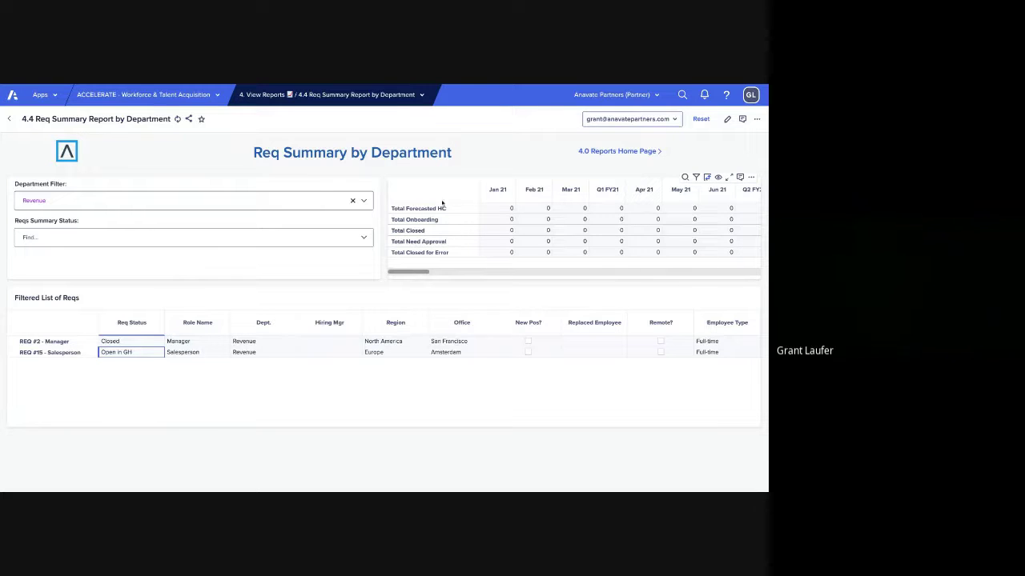
left_click(608, 152)
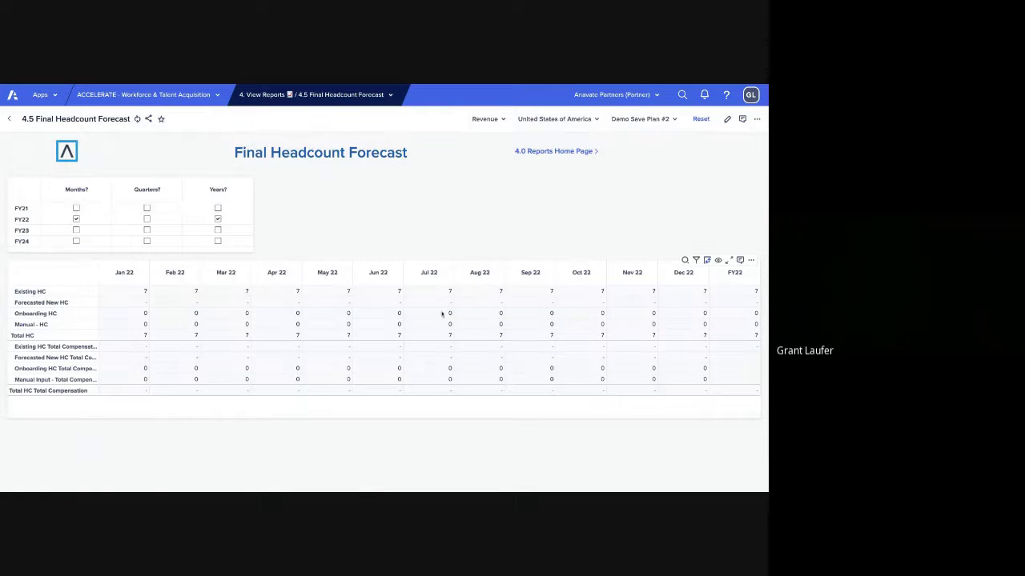
- Select ranges across Existing HC, Onboarding HC and Forecasted New HC for Jan–Oct 22
left_click(67, 296)
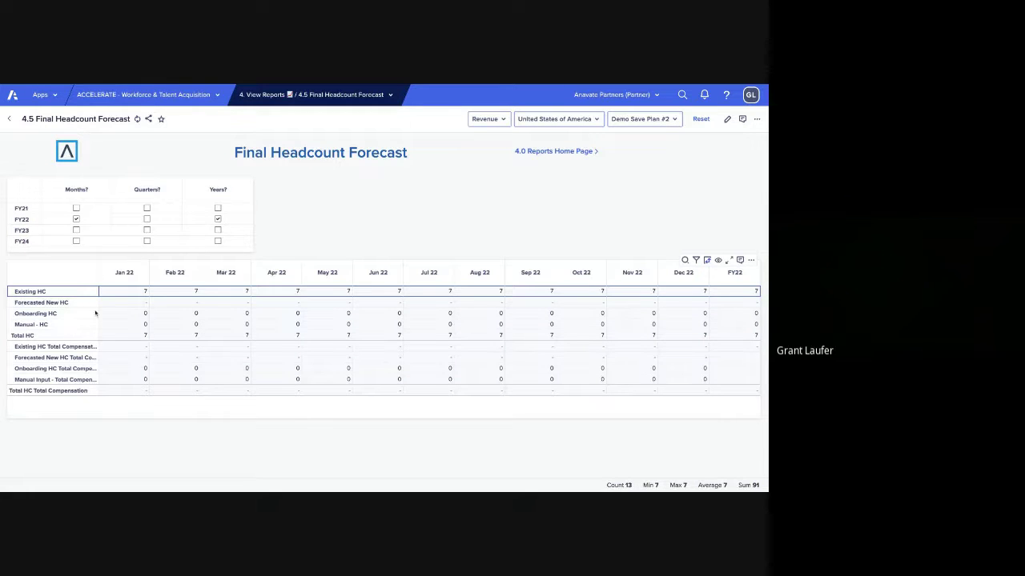
key("shift+Right")
key("shift+Down")
key("shift+Right")
key("shift+Right")
key("shift+Right")
key("shift+Right")
key("shift+Right")
key("shift+Right")
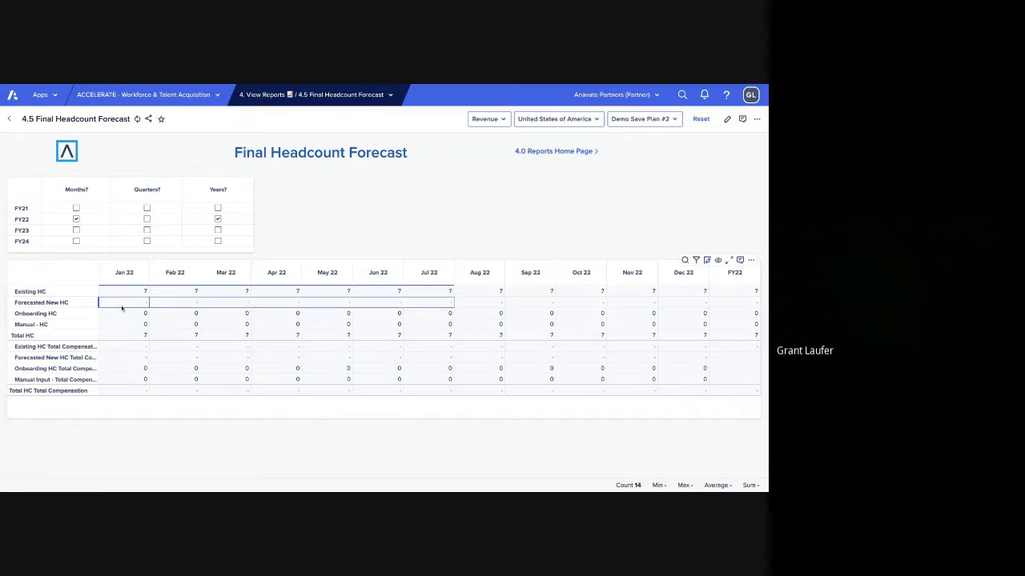
key("shift+Up")
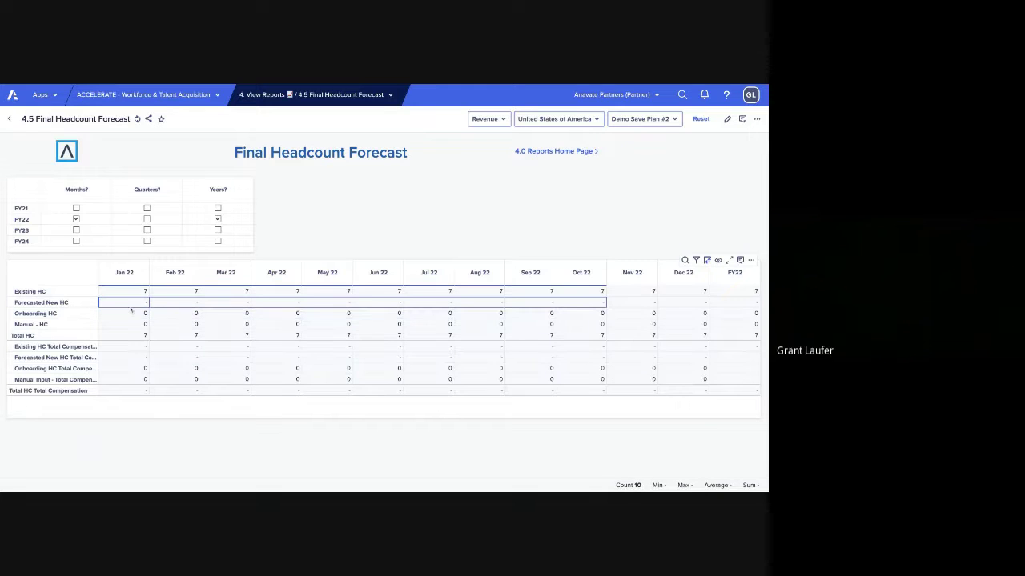
left_click(130, 310)
key("shift+Down")
key("shift+Right")
key("shift+Right")
key("shift+Right")
key("shift+Right")
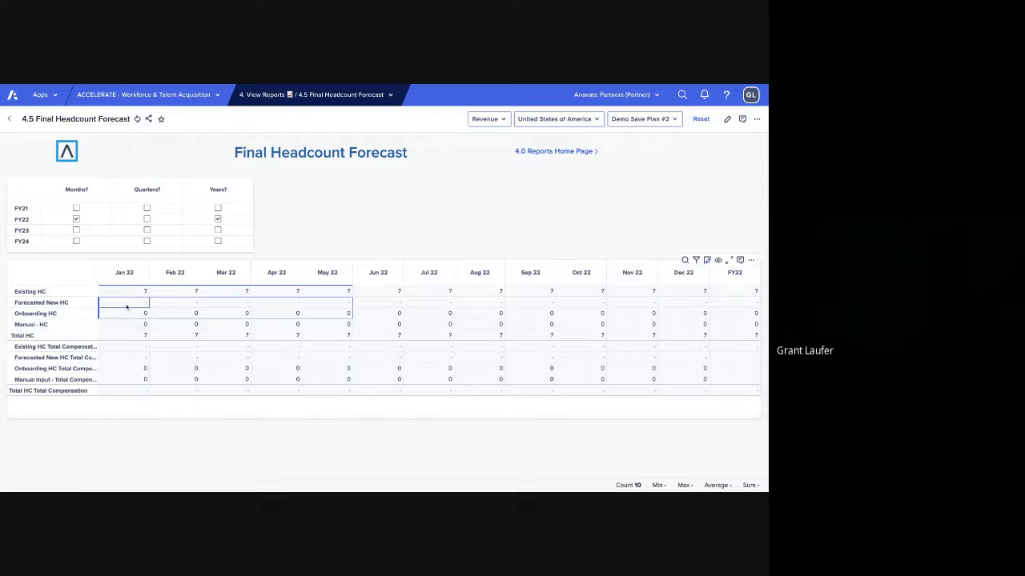
- Select Total HC and Jun–Oct 22 ranges, then switch the forecast to Demo Saved Plan Q3
left_click(326, 368)
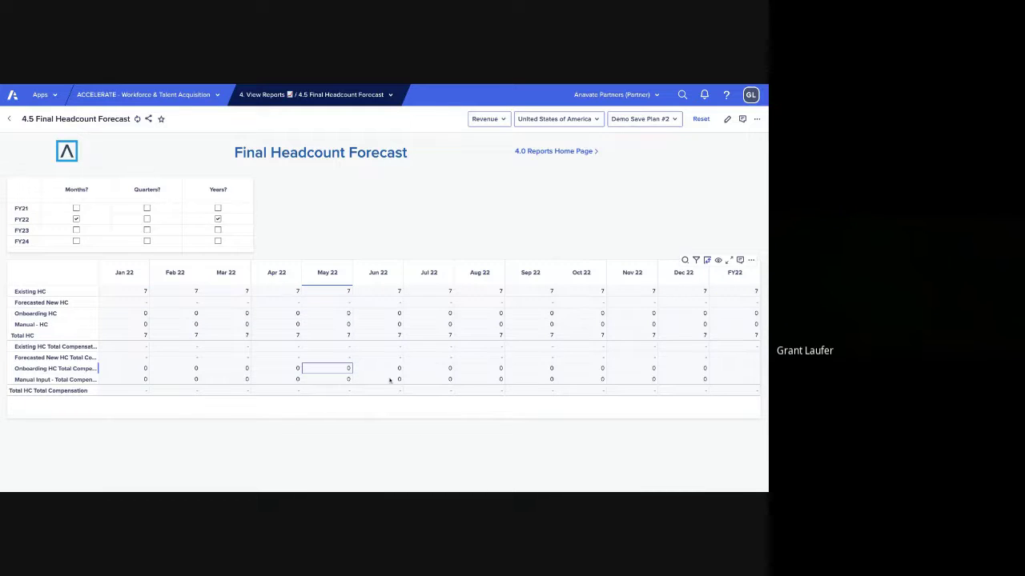
left_click(22, 335)
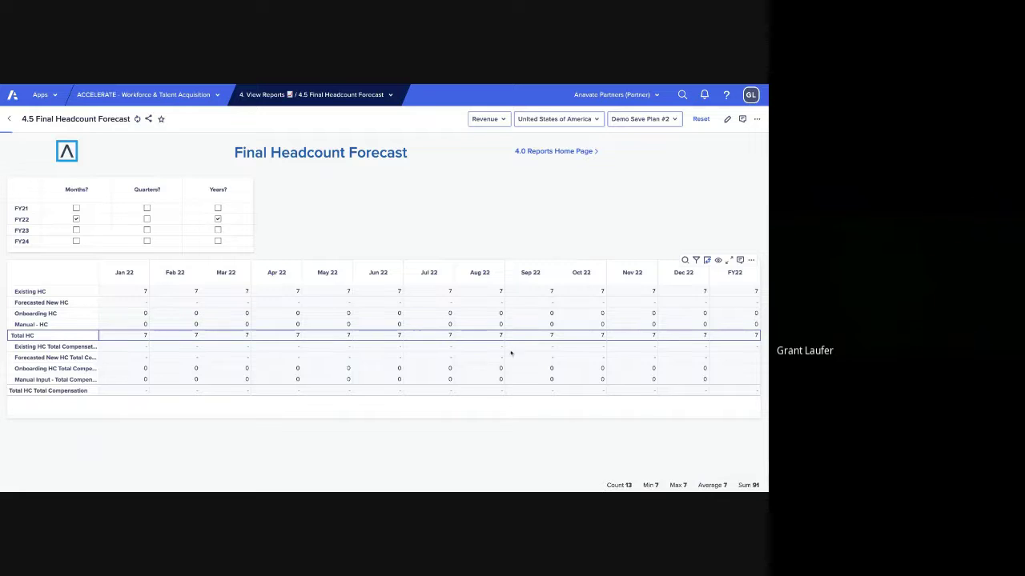
left_click_drag(389, 295, 480, 292)
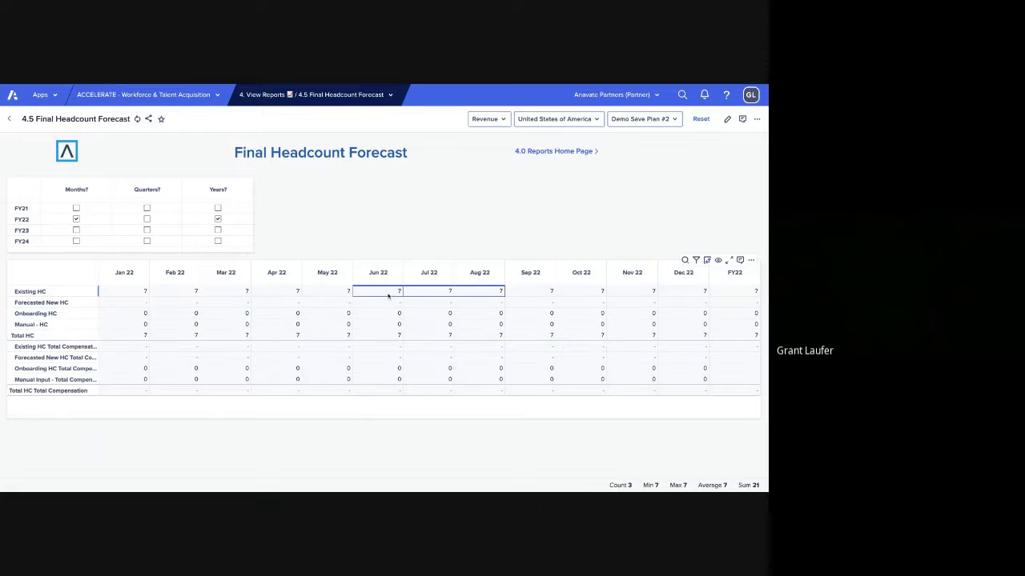
left_click_drag(380, 302, 588, 303)
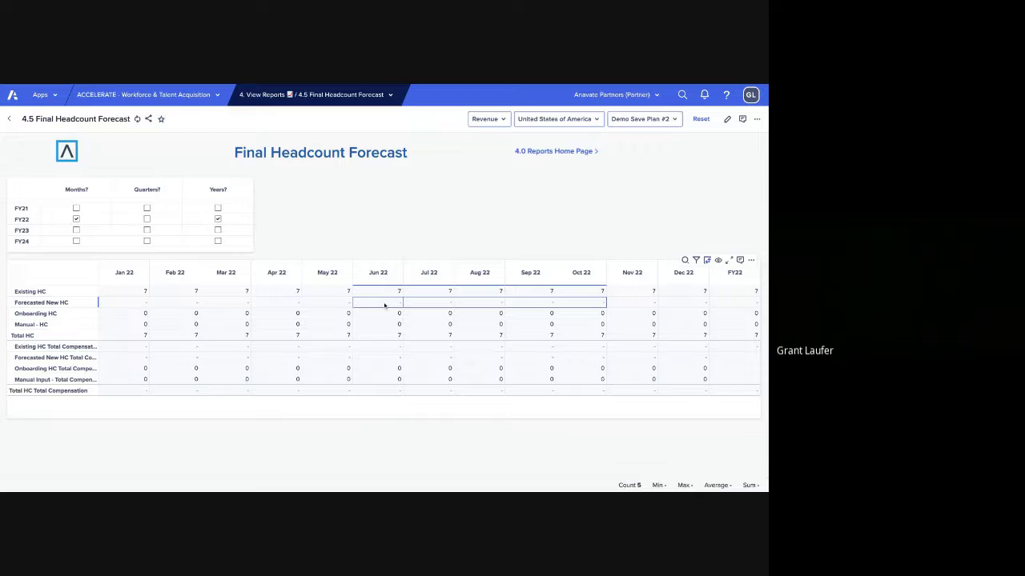
left_click(644, 120)
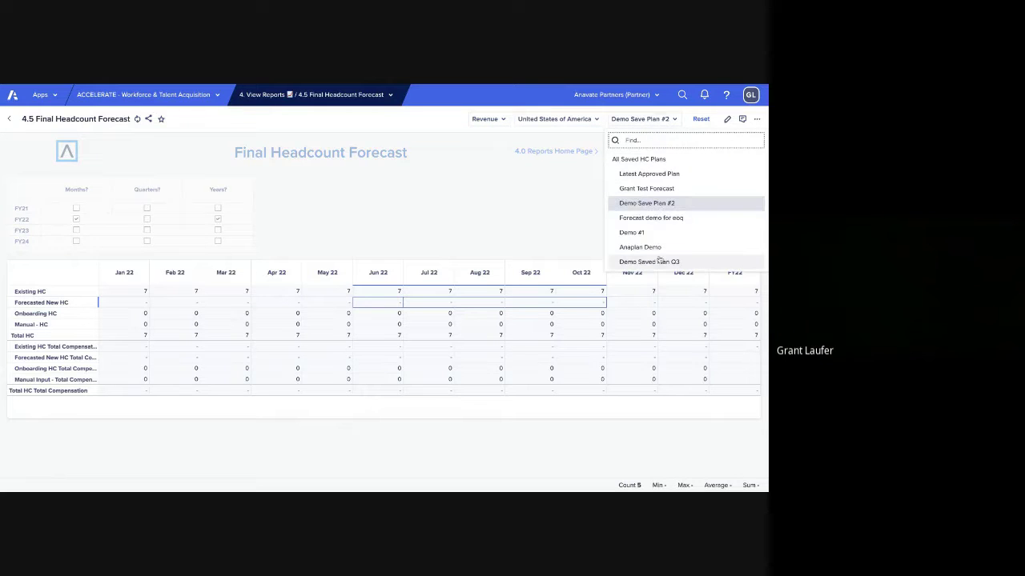
left_click(686, 261)
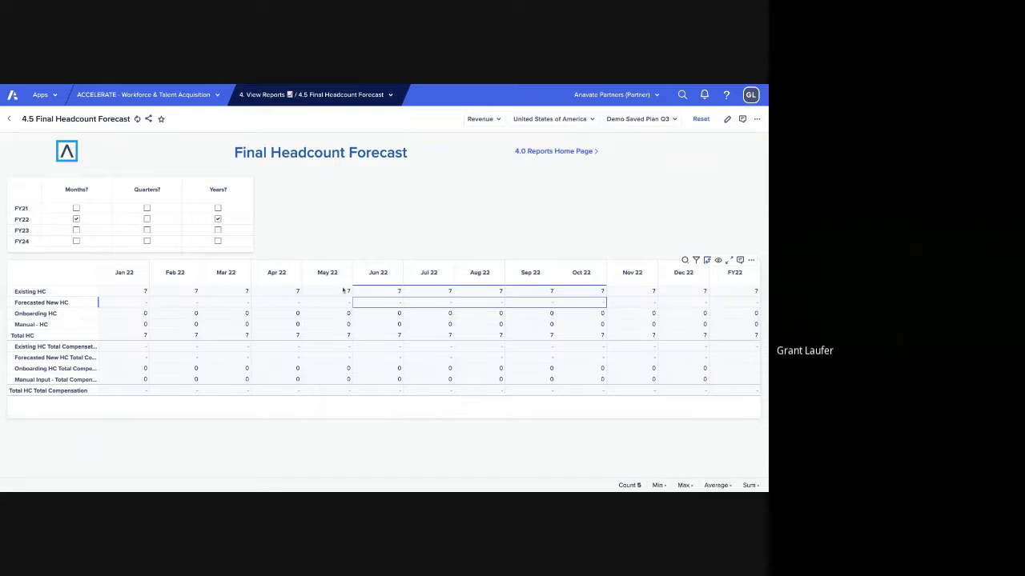